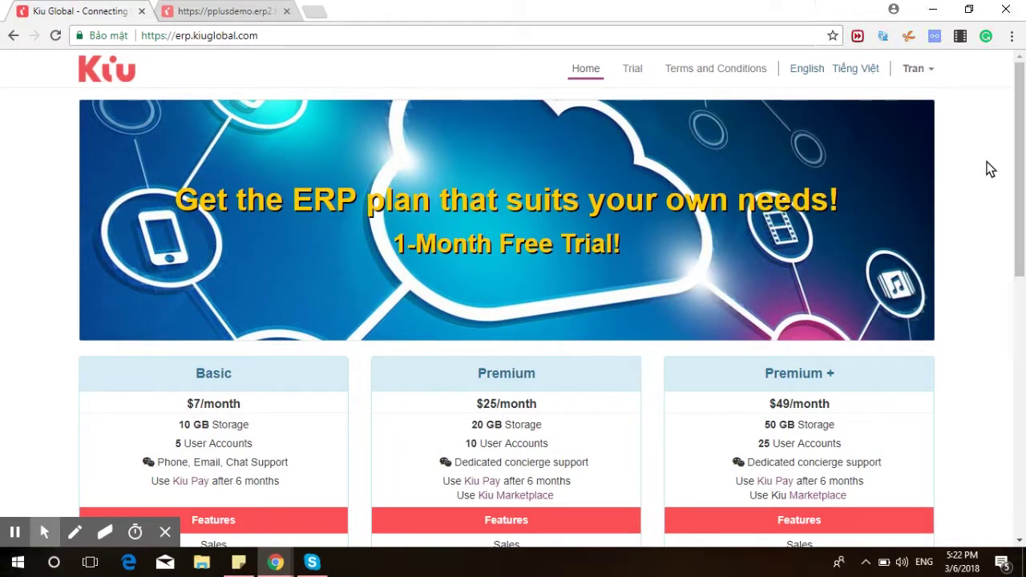
Review the Basic, Premium and Premium + pricing plans, then switch to the pplusdemo site tab.
scroll(989, 173, down, 4)
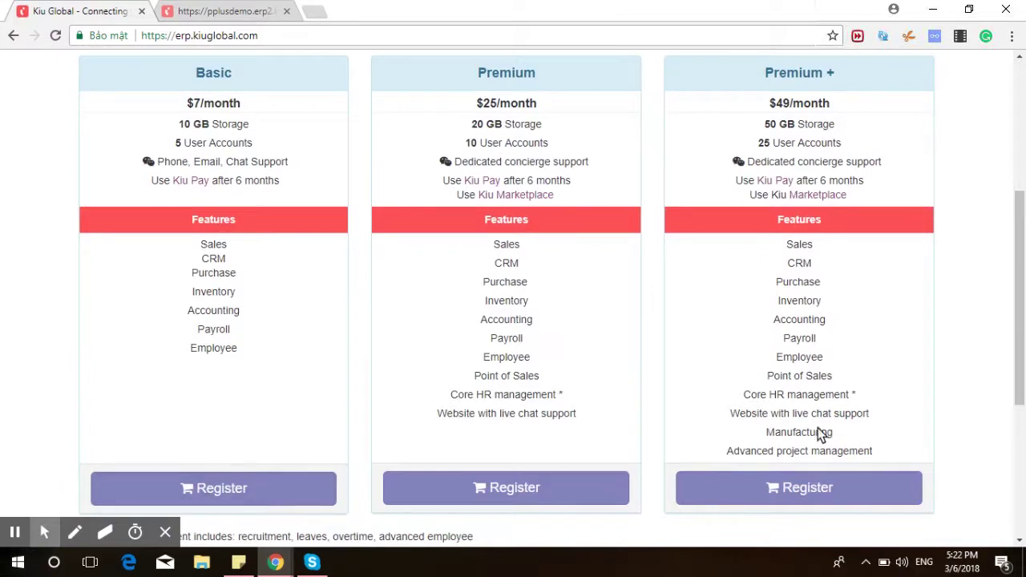
scroll(884, 370, up, 4)
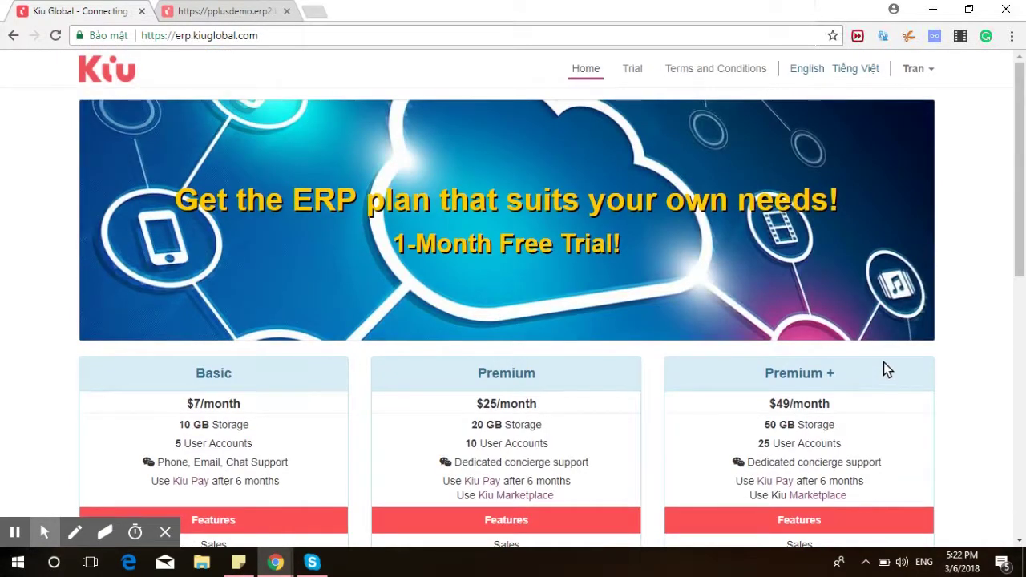
key(ctrl+Tab)
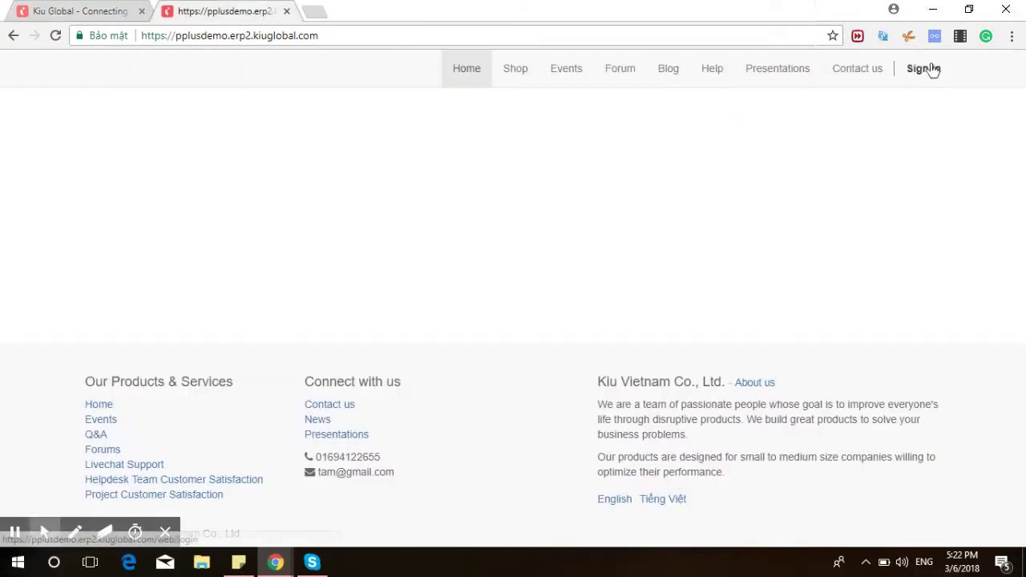
Sign in to the Kiu ERP demo account with its email and password.
click(932, 70)
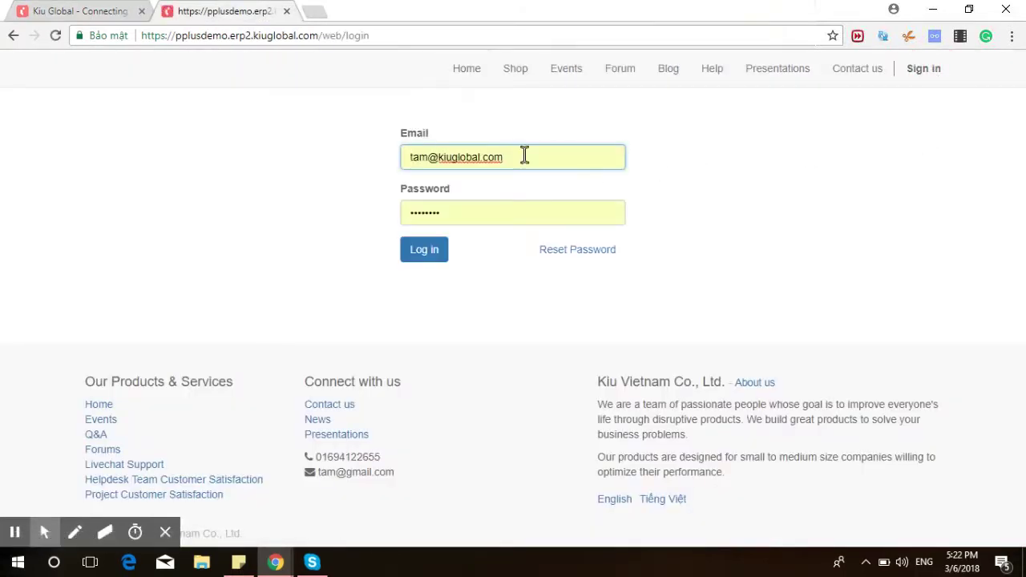
click(438, 255)
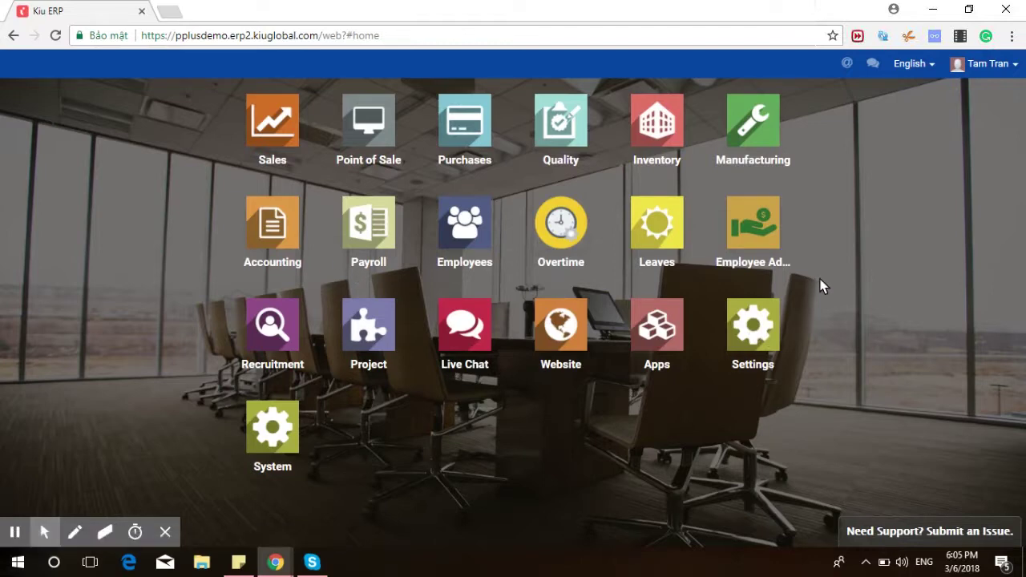
Go to System and open Users > Companies to list the company records.
click(288, 427)
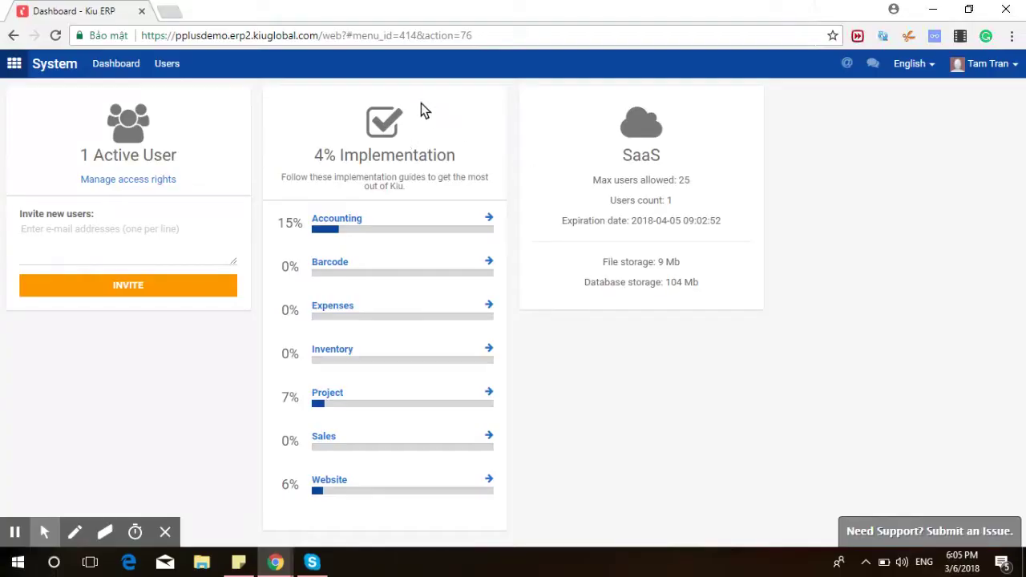
click(168, 64)
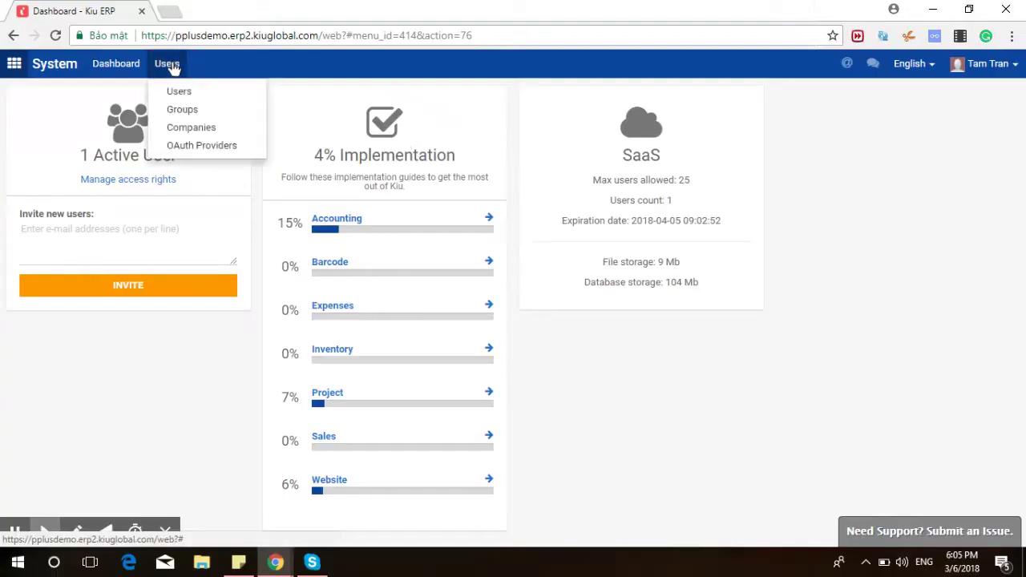
click(183, 129)
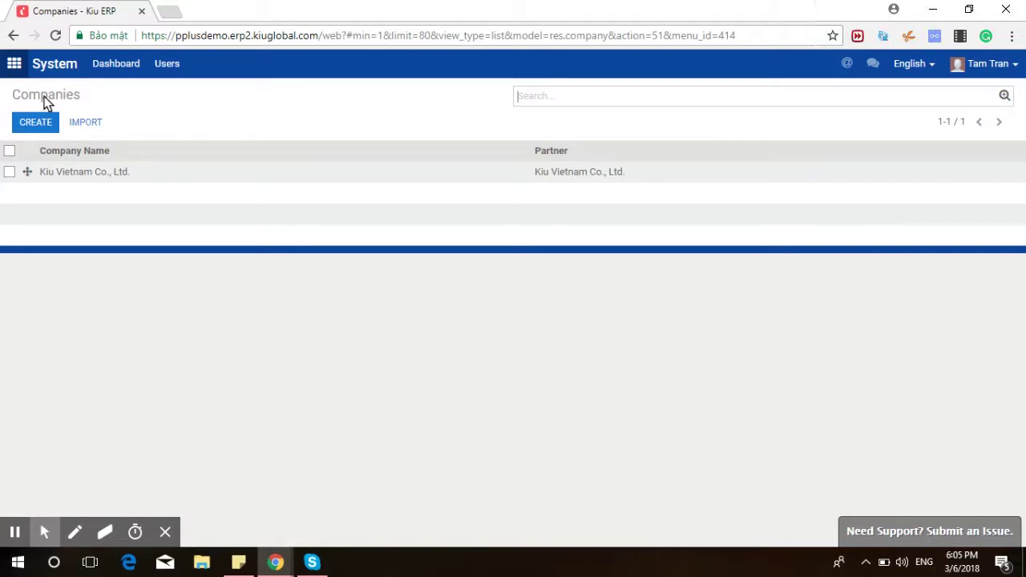
Open the Kiu Vietnam Co., Ltd. record for editing and adjust its tagline and street address.
double_click(120, 172)
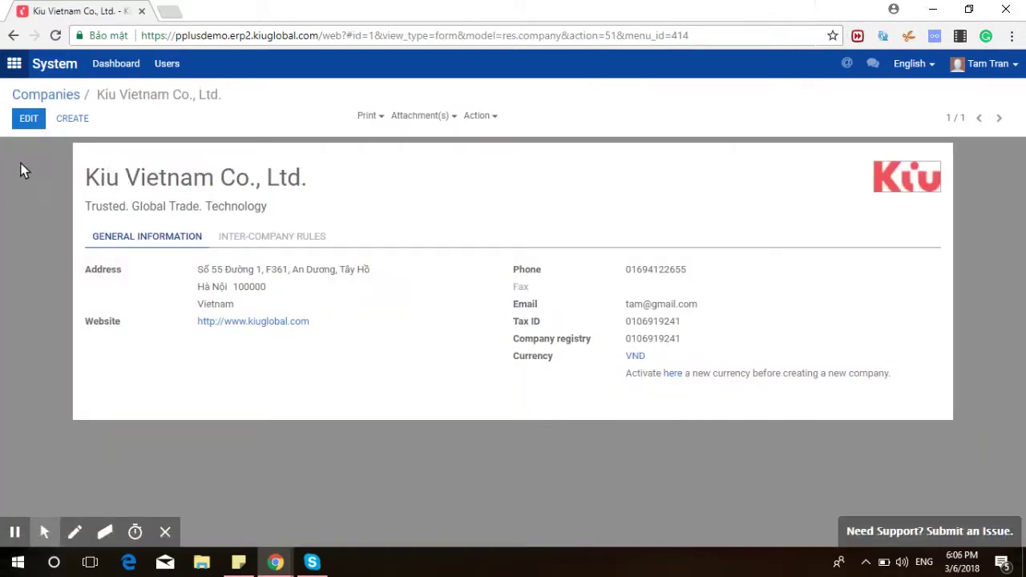
click(29, 118)
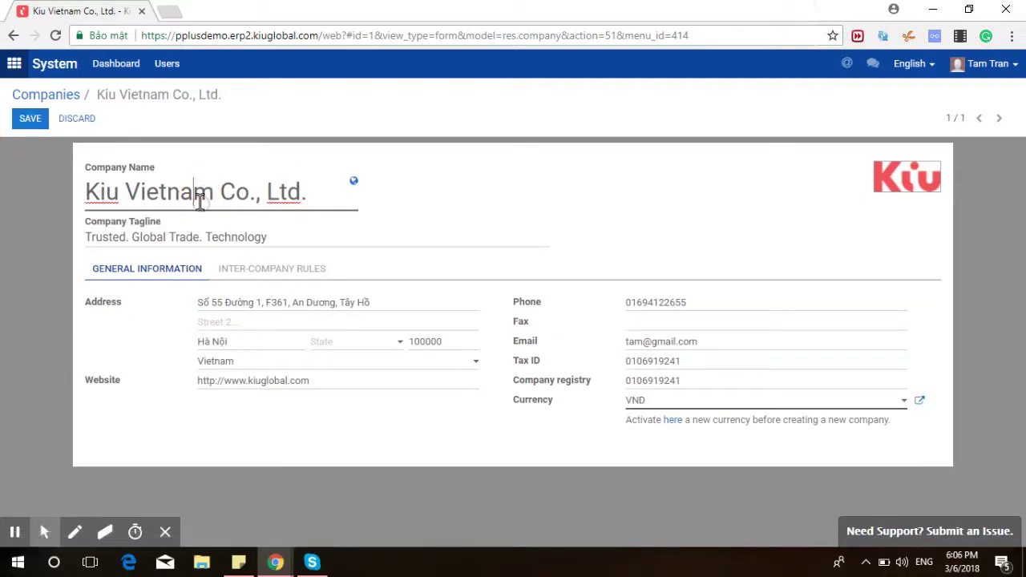
click(188, 235)
click(266, 302)
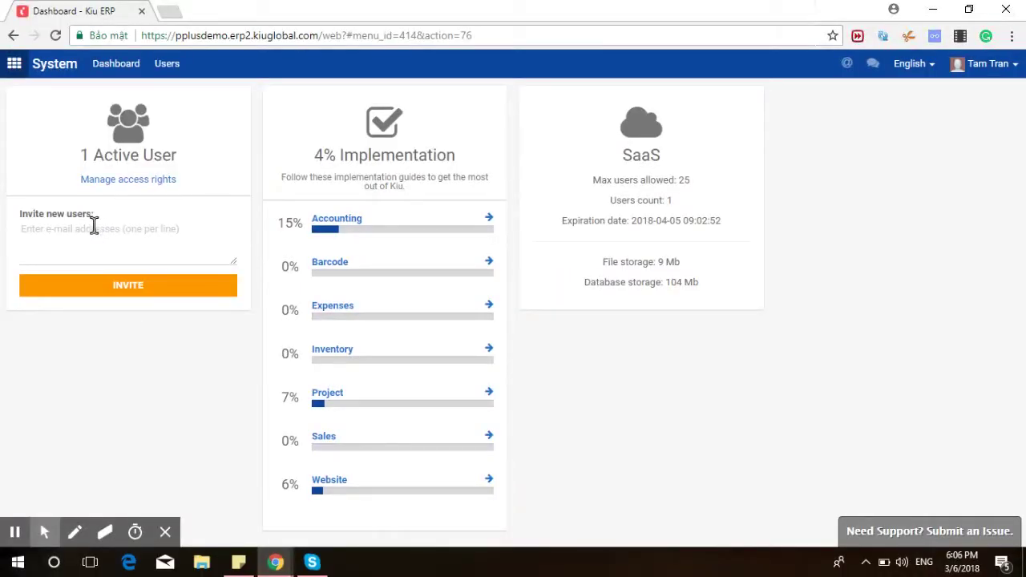
From the Users menu, open the internal users list and start a new user.
click(168, 72)
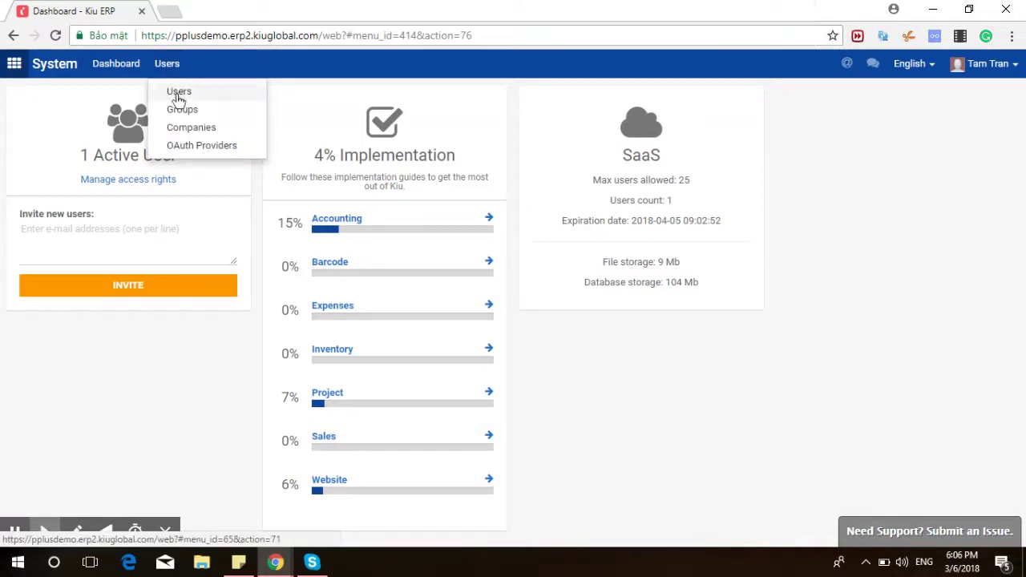
click(113, 184)
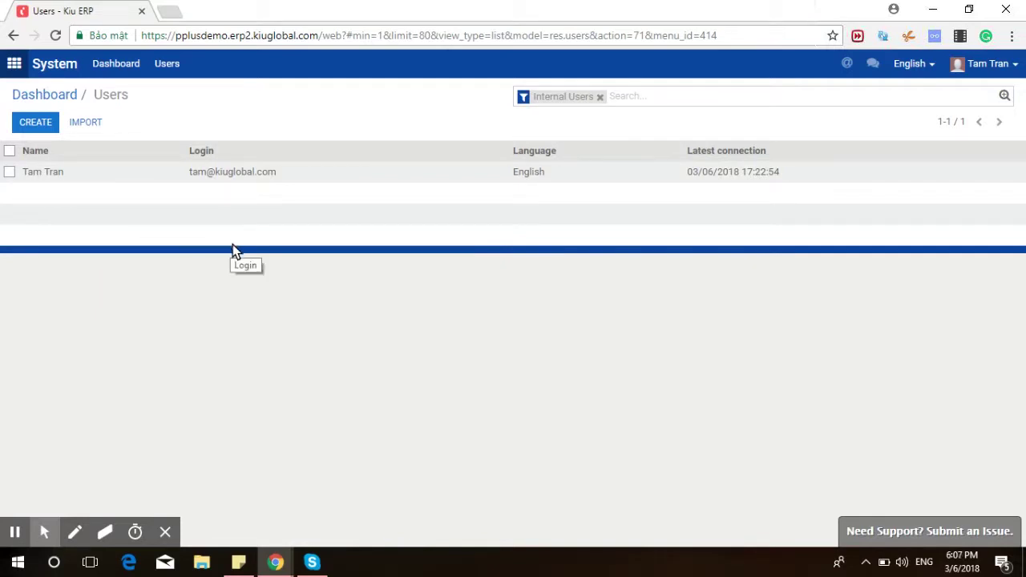
click(40, 125)
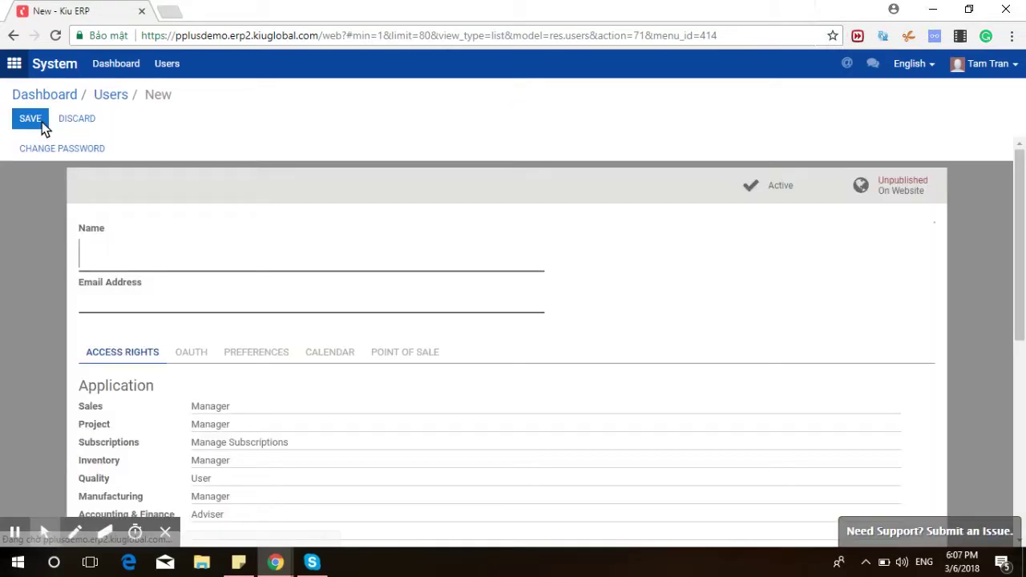
Enter the new user's full name and e-mail address.
click(119, 248)
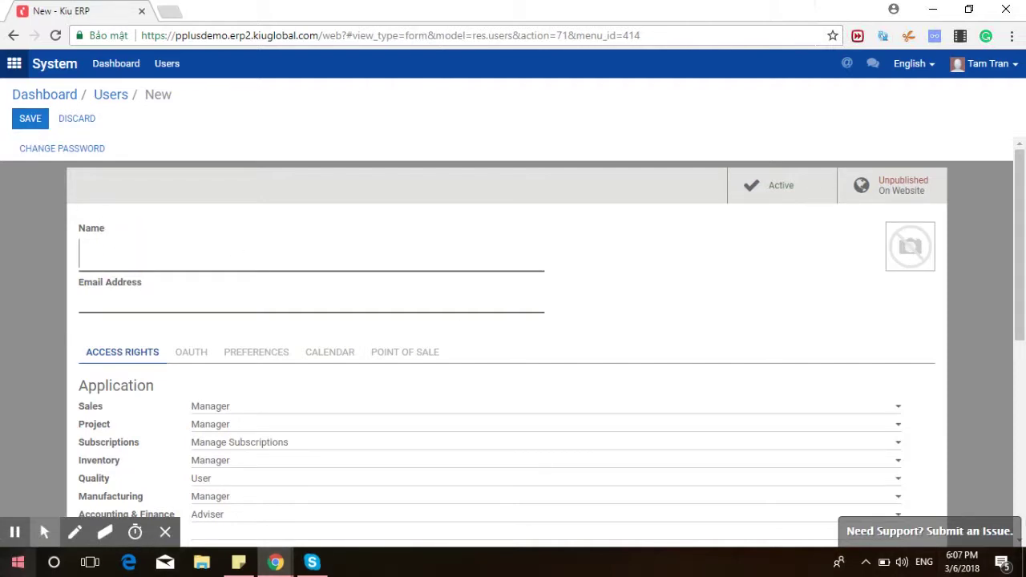
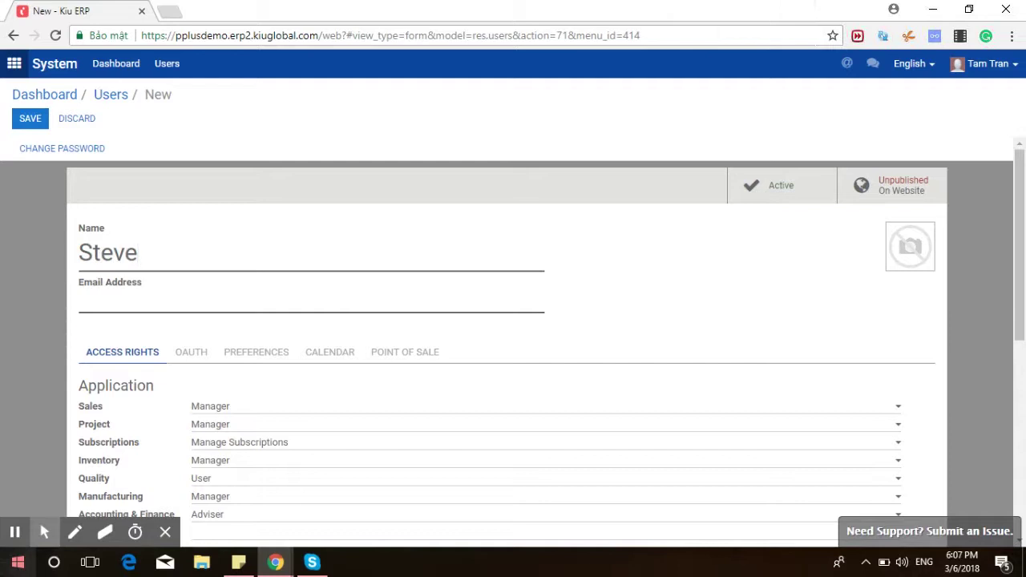
click(159, 301)
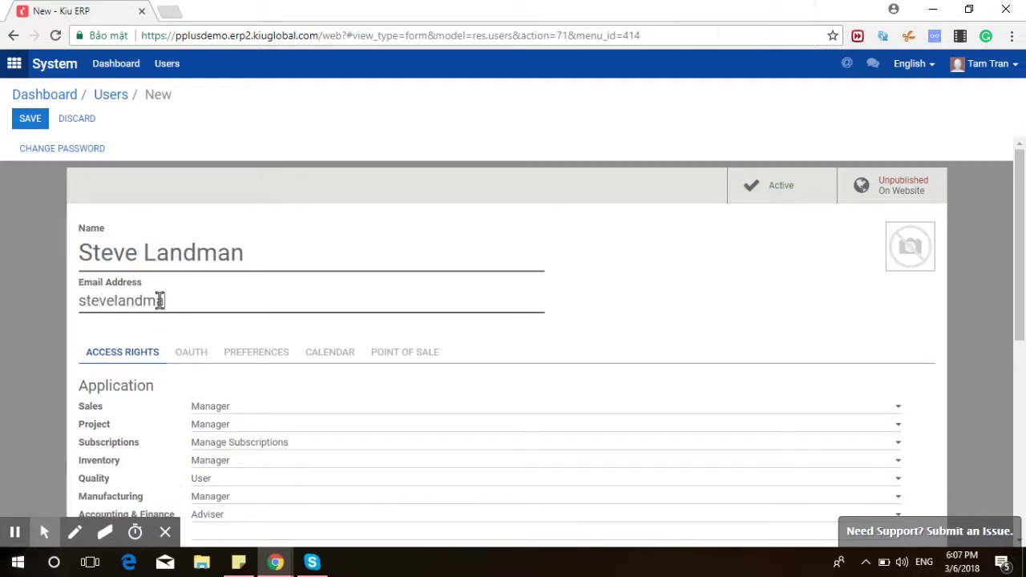
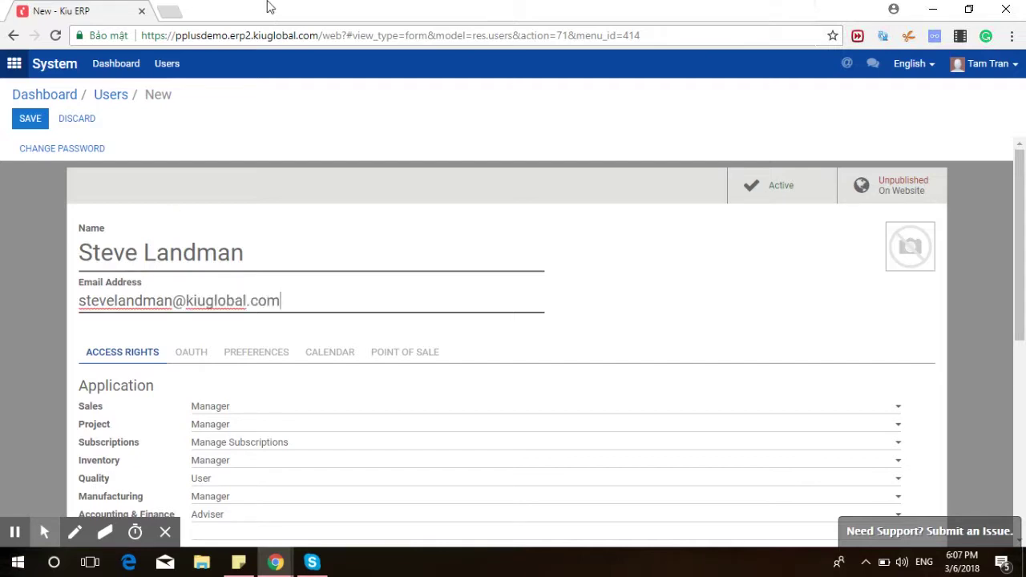
Scroll down to the application access rights and open the Quality access level choices.
scroll(381, 248, down, 3)
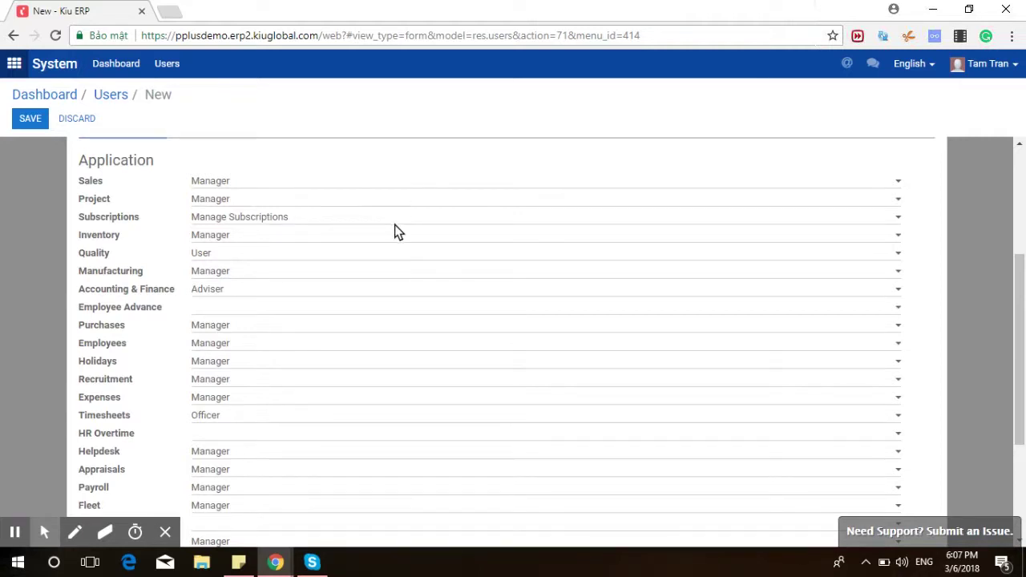
scroll(361, 220, down, 1)
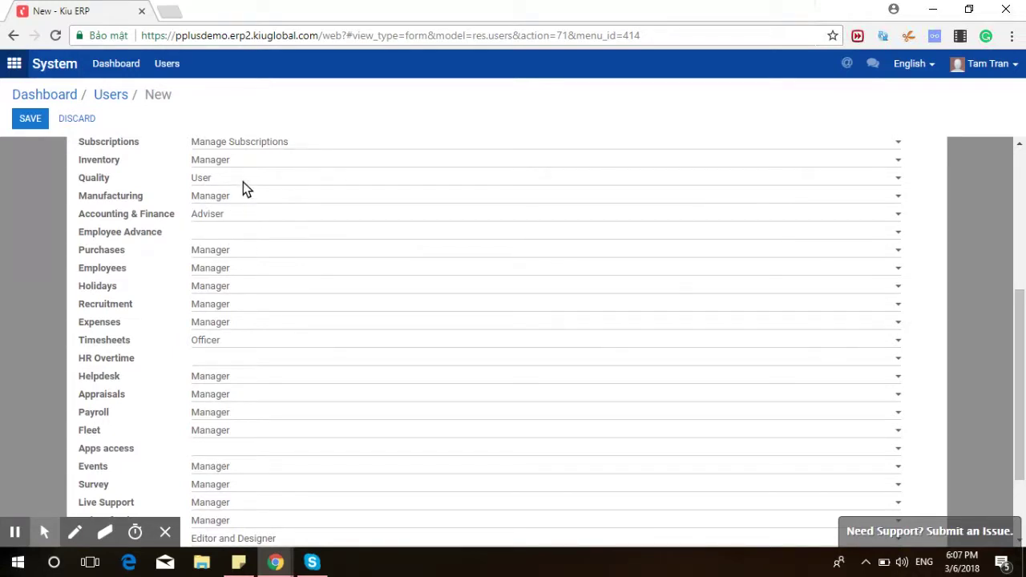
click(243, 182)
Give the user Manager rights for Quality and Employee Advance.
click(269, 217)
scroll(267, 213, up, 1)
click(243, 310)
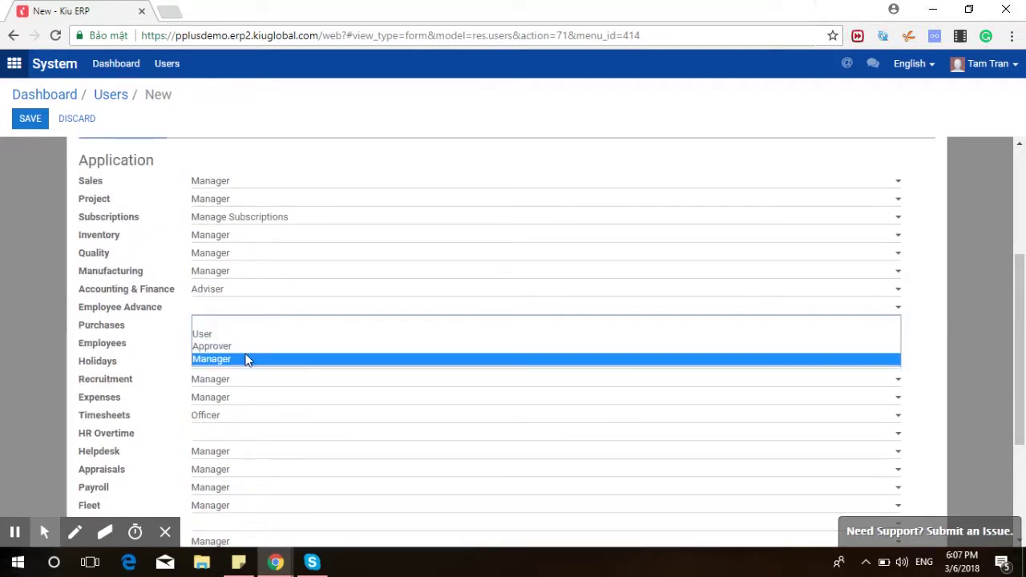
click(245, 360)
scroll(275, 292, down, 2)
Clear the Accounting & Finance, Recruitment and Payroll access levels.
click(203, 178)
click(223, 193)
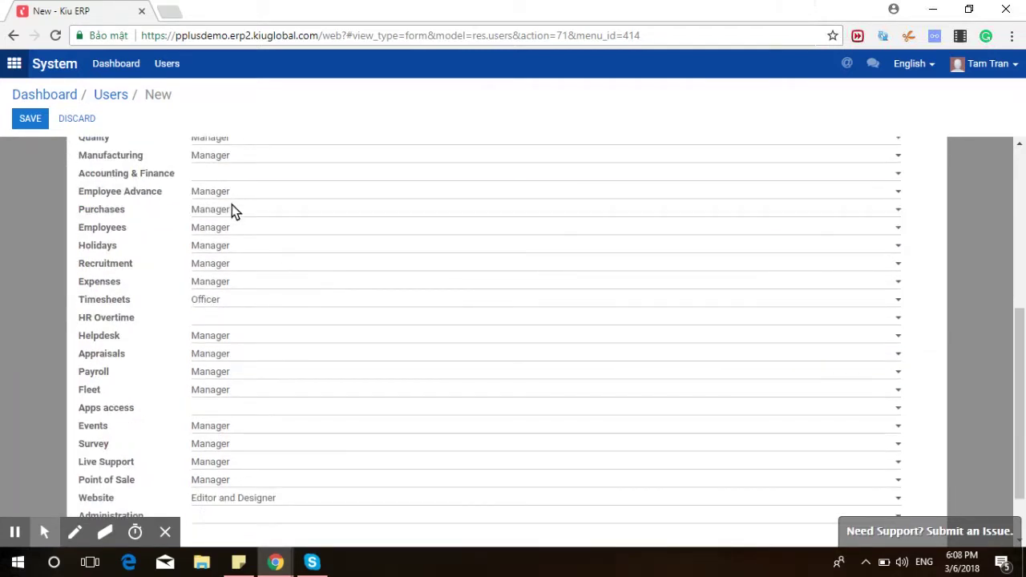
click(241, 263)
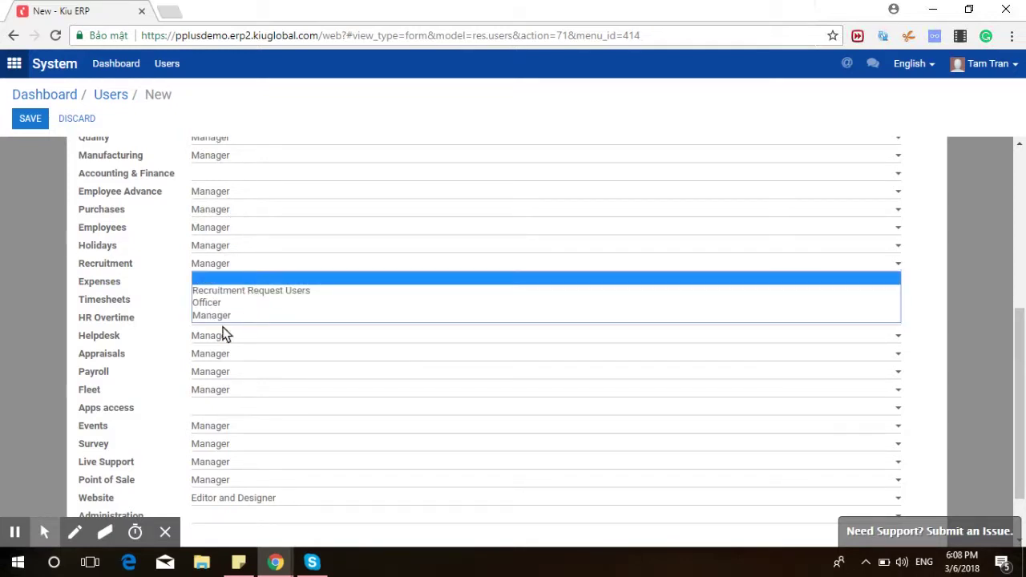
click(224, 278)
click(229, 390)
click(228, 392)
scroll(280, 318, down, 1)
scroll(280, 313, up, 4)
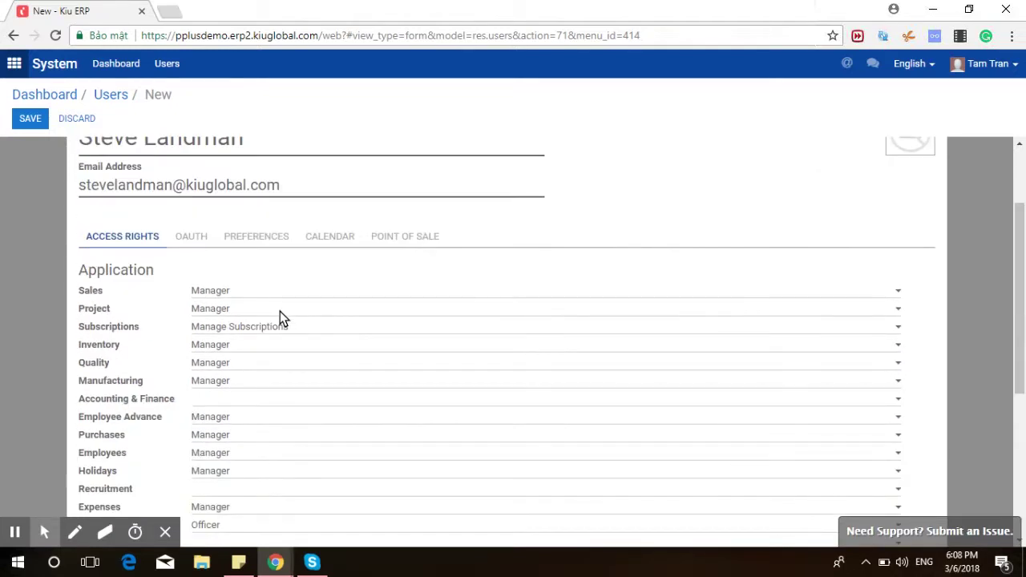
scroll(280, 312, down, 5)
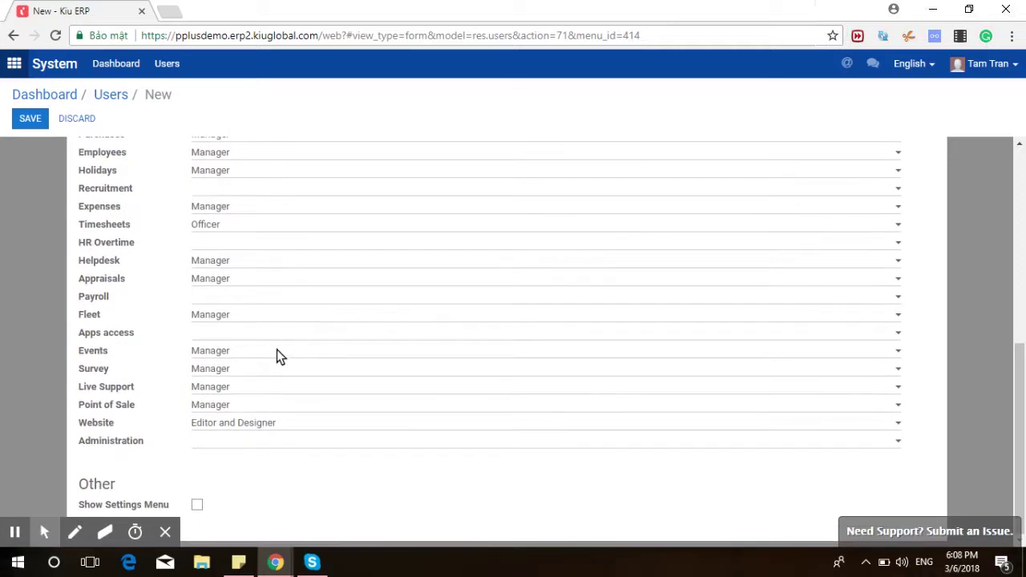
Set the user's Administration access to Settings.
click(213, 442)
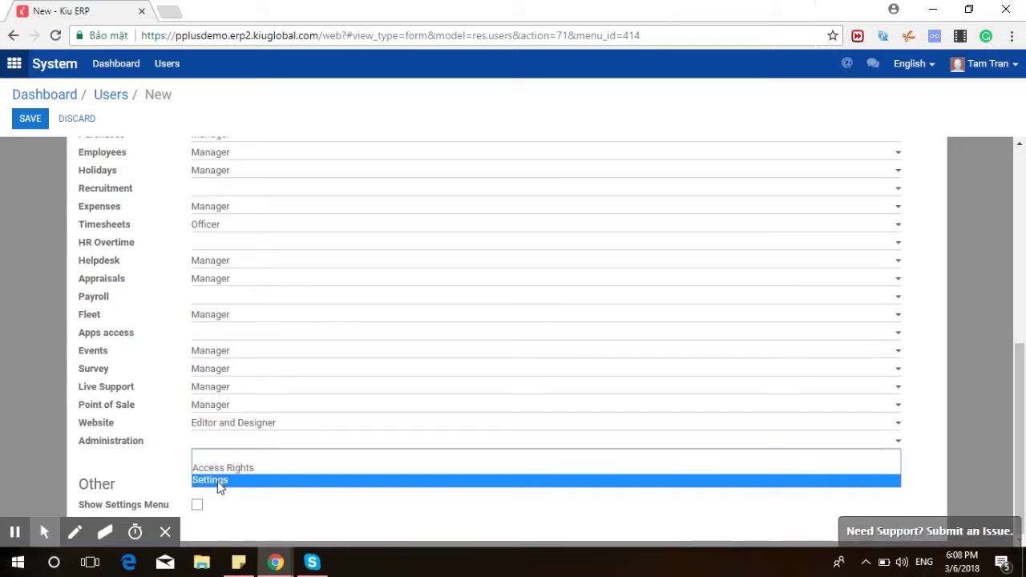
click(219, 481)
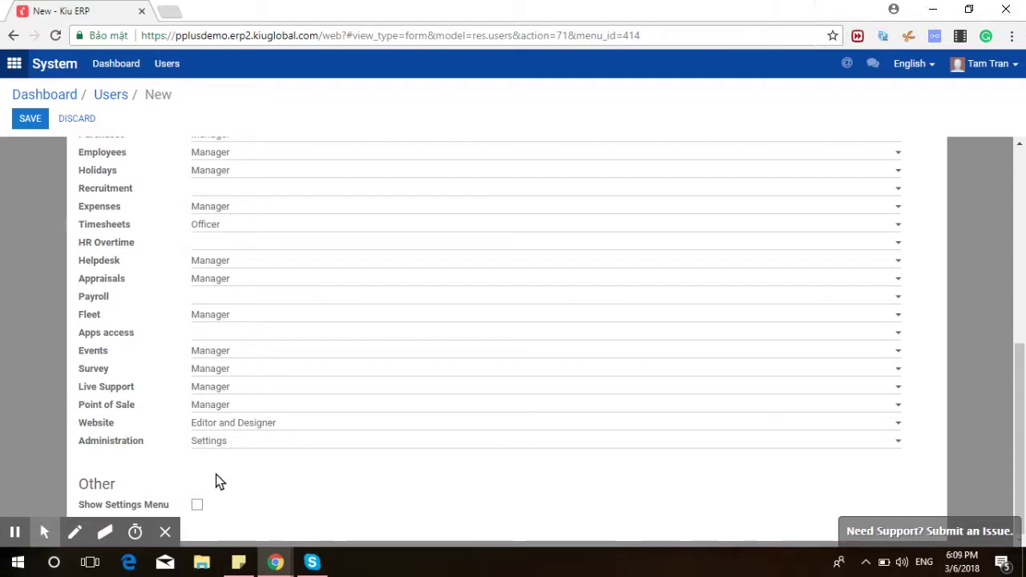
scroll(205, 373, up, 5)
scroll(204, 374, down, 1)
scroll(205, 374, down, 6)
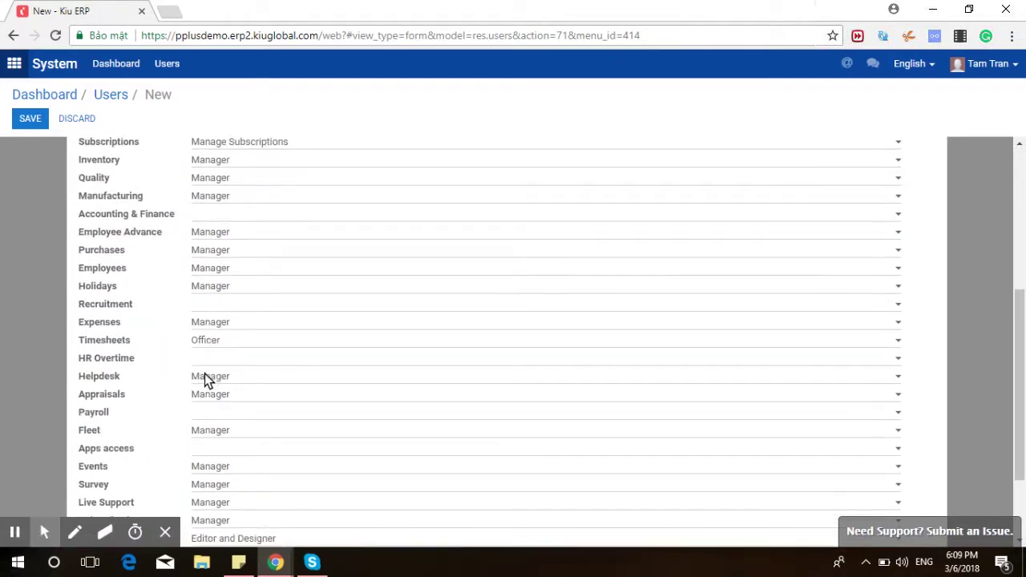
scroll(204, 373, up, 6)
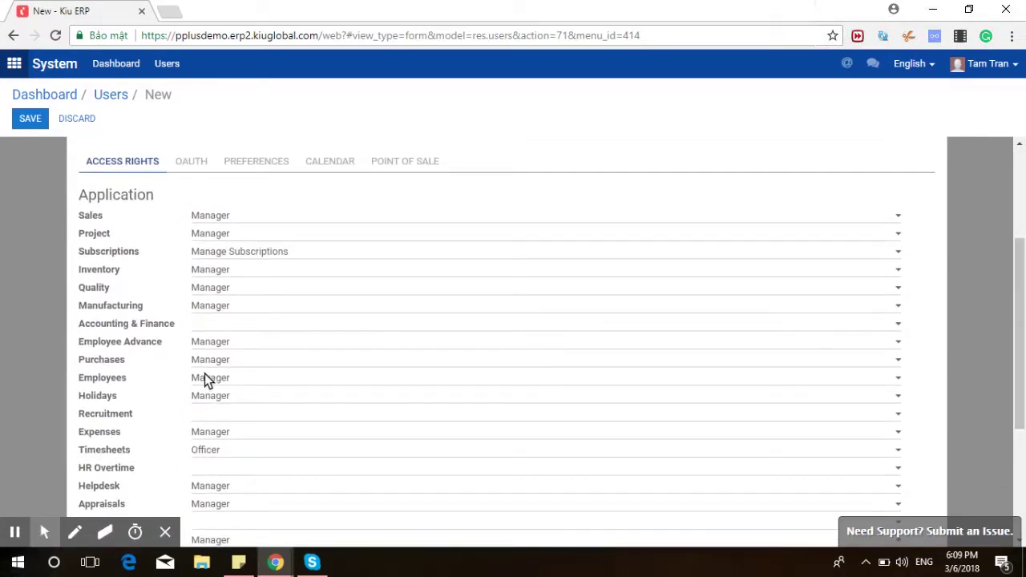
click(198, 356)
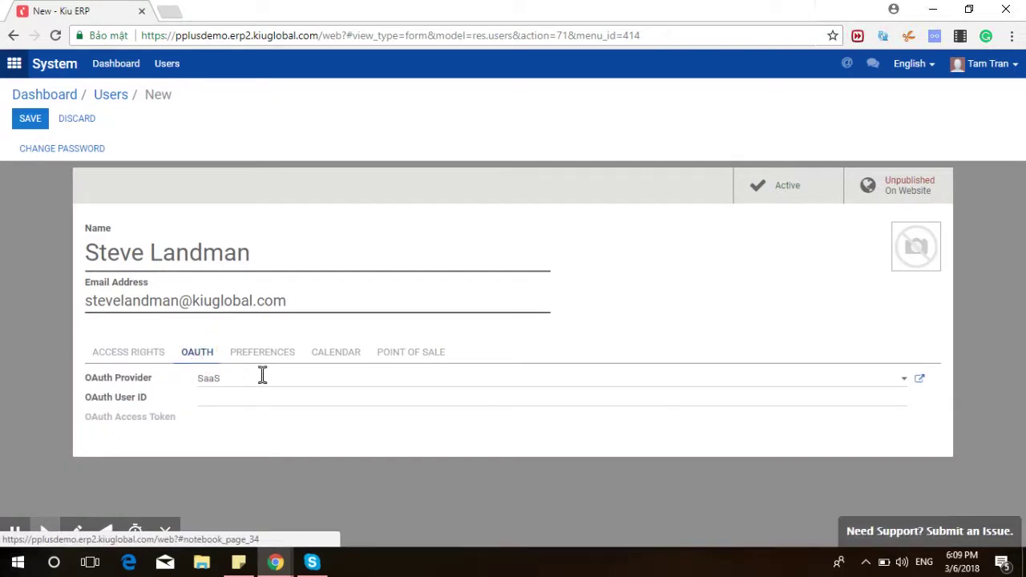
Check the Calendar and Preferences settings, keeping the Asia/Ho_Chi_Minh timezone.
click(324, 357)
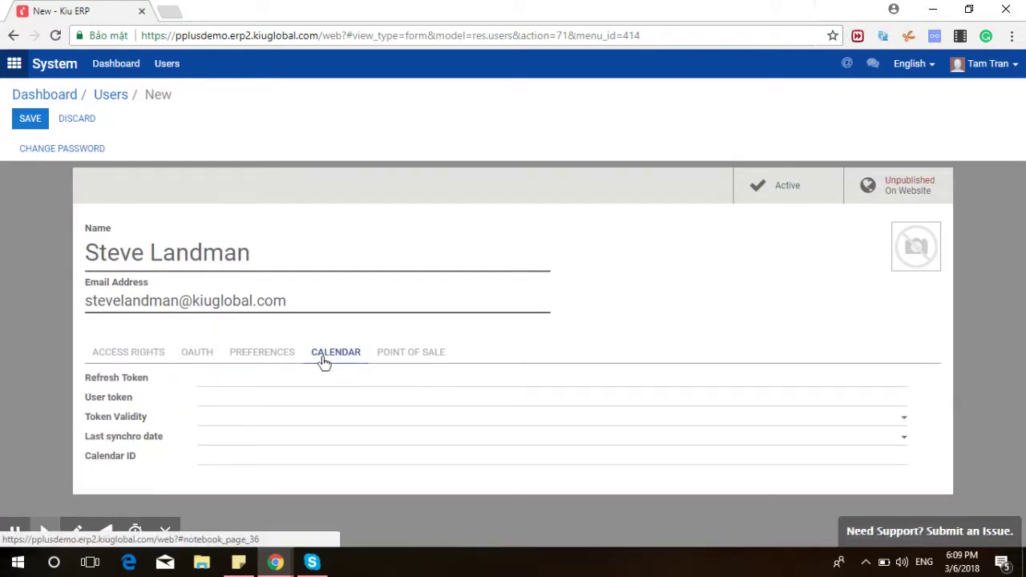
click(270, 350)
scroll(273, 353, down, 1)
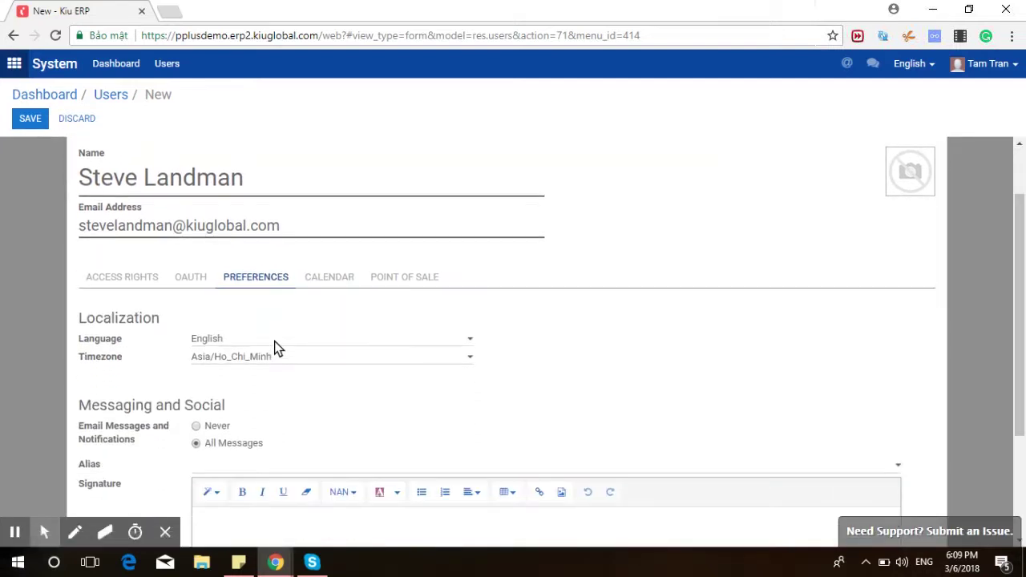
click(321, 364)
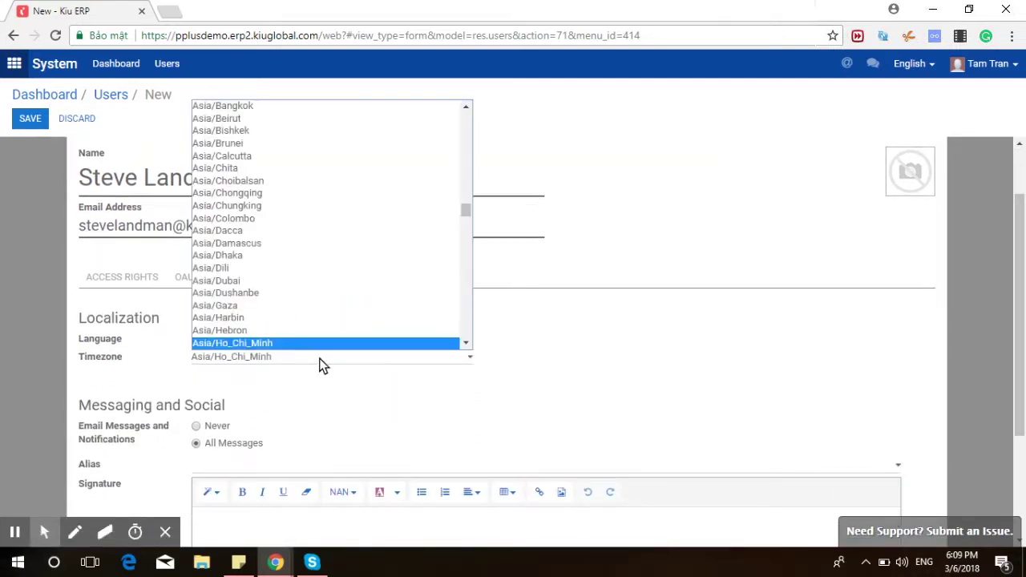
click(328, 394)
Switch notifications to Never and back to All Messages.
scroll(328, 394, down, 2)
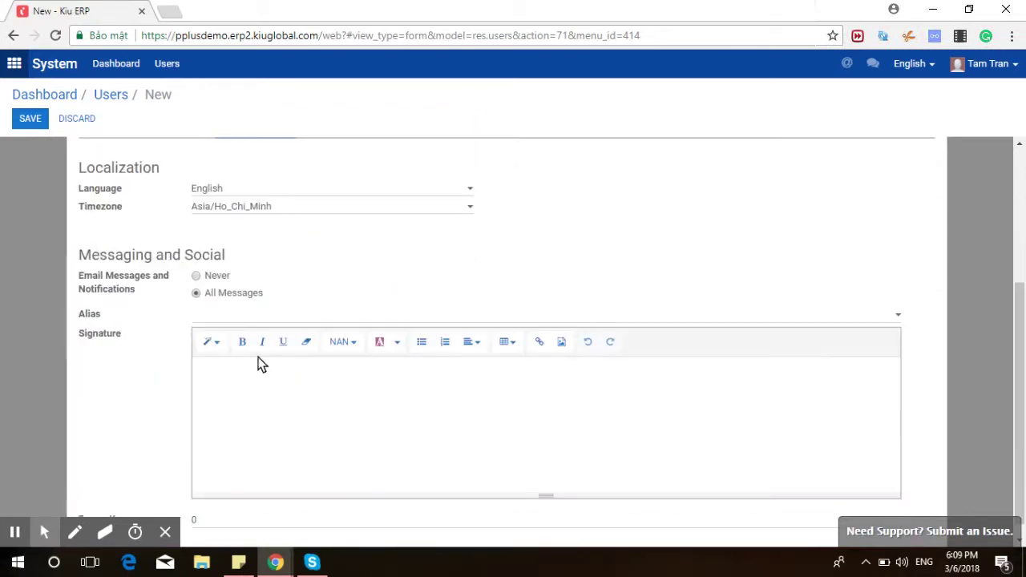
click(198, 275)
click(196, 292)
scroll(364, 250, up, 1)
Check the Point of Sale rights and Security PIN field, then save the new user.
click(383, 203)
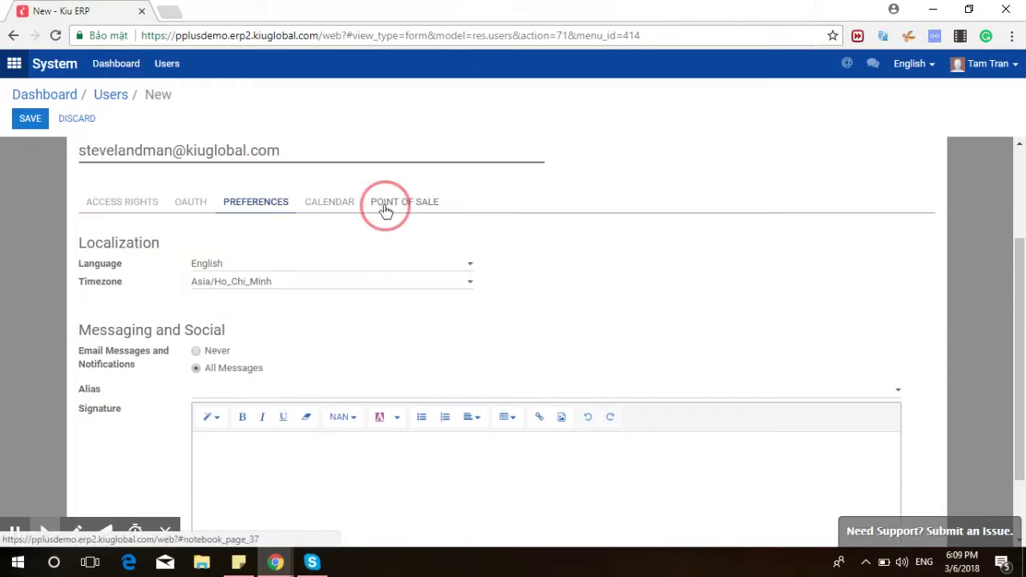
click(212, 281)
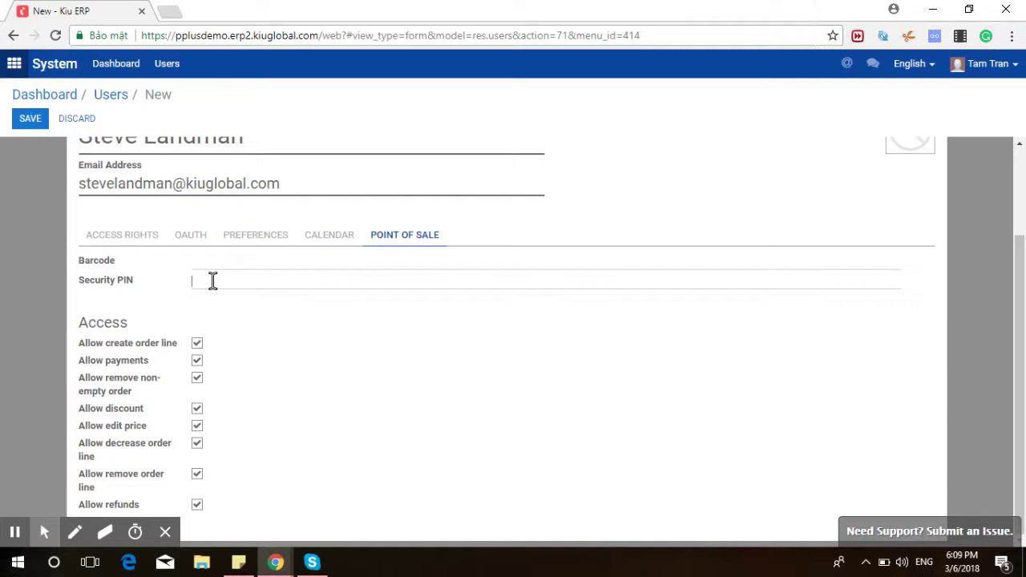
click(164, 64)
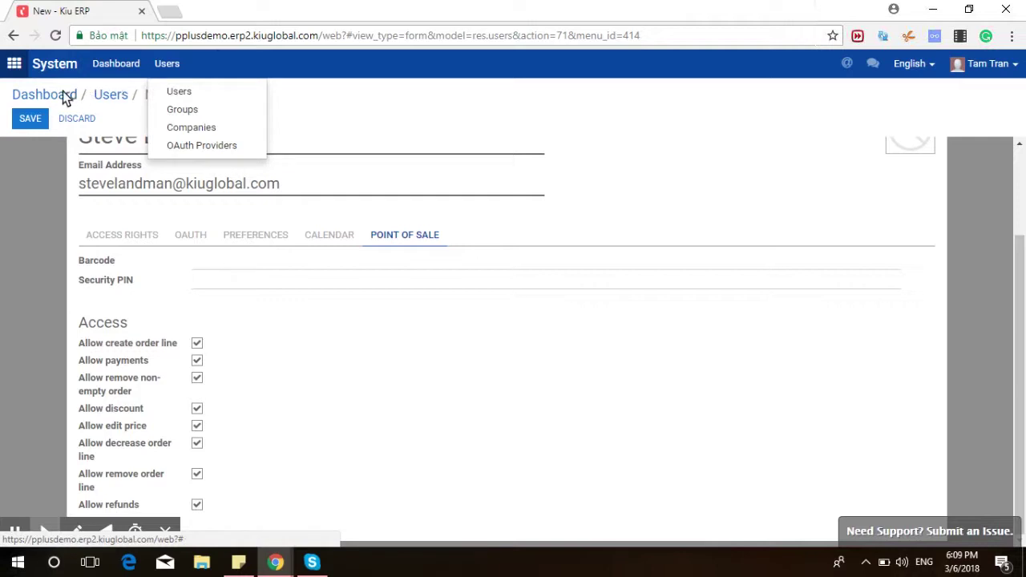
click(33, 120)
click(31, 121)
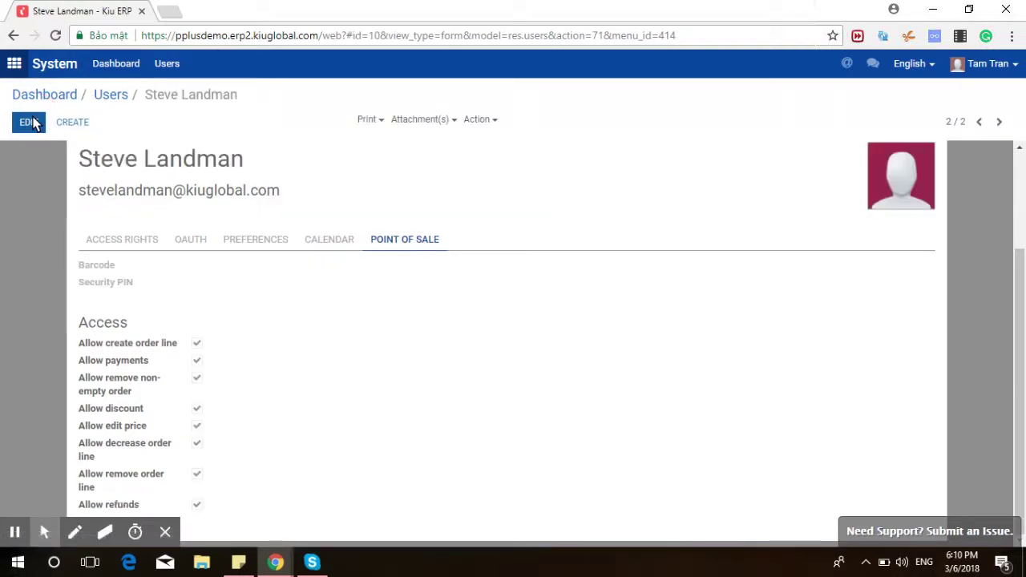
Return to the users overview and open the Accounting implementation guide.
click(109, 96)
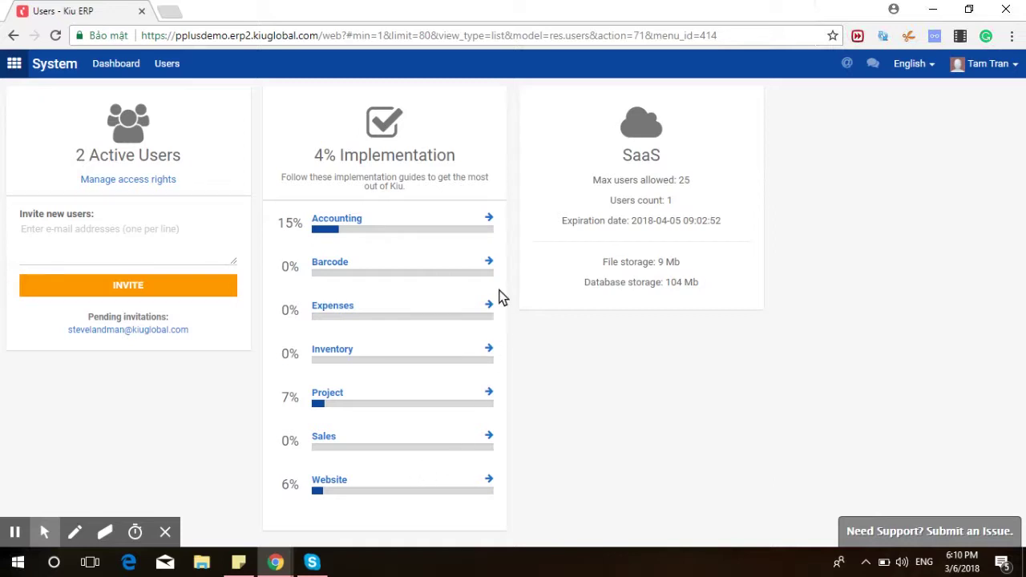
click(489, 221)
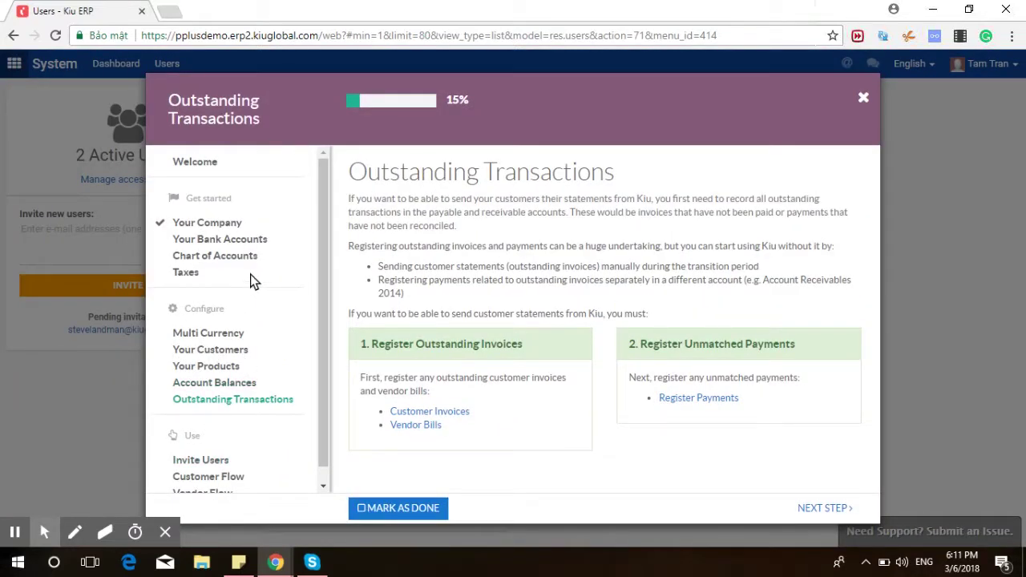
Go from the guide's Welcome page to Your Company and open Review Terms for payment terms.
click(203, 165)
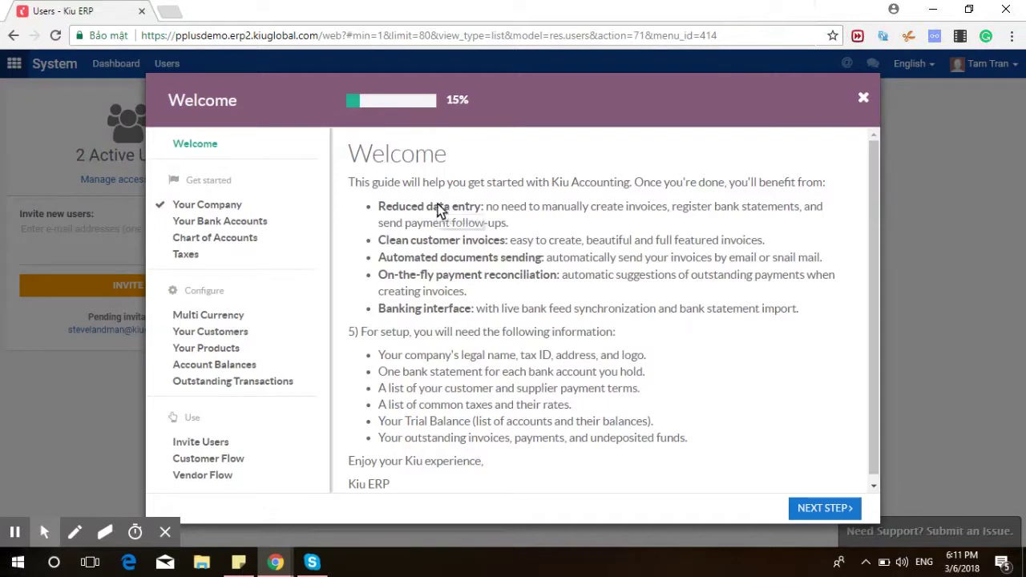
scroll(393, 320, down, 1)
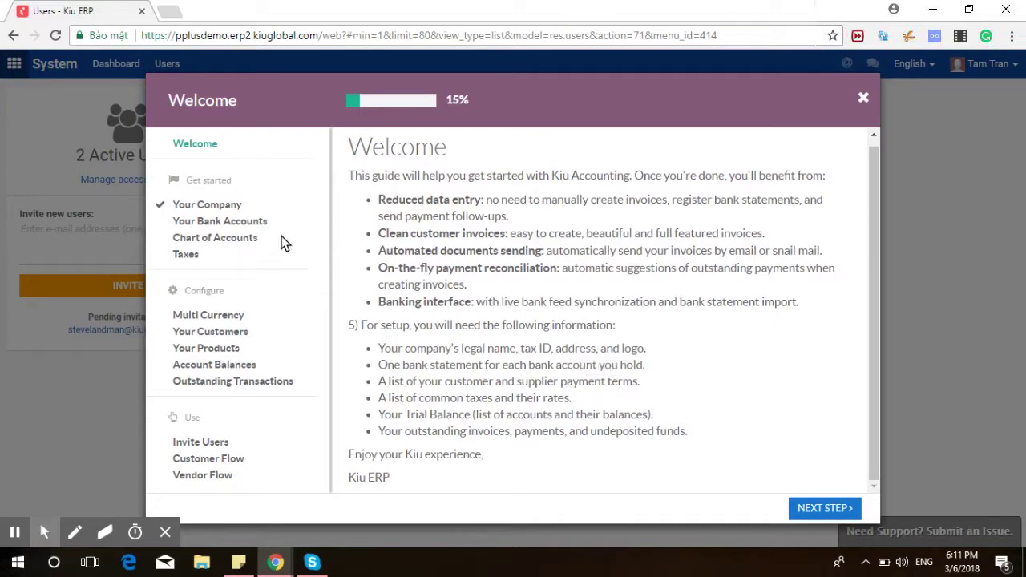
click(227, 206)
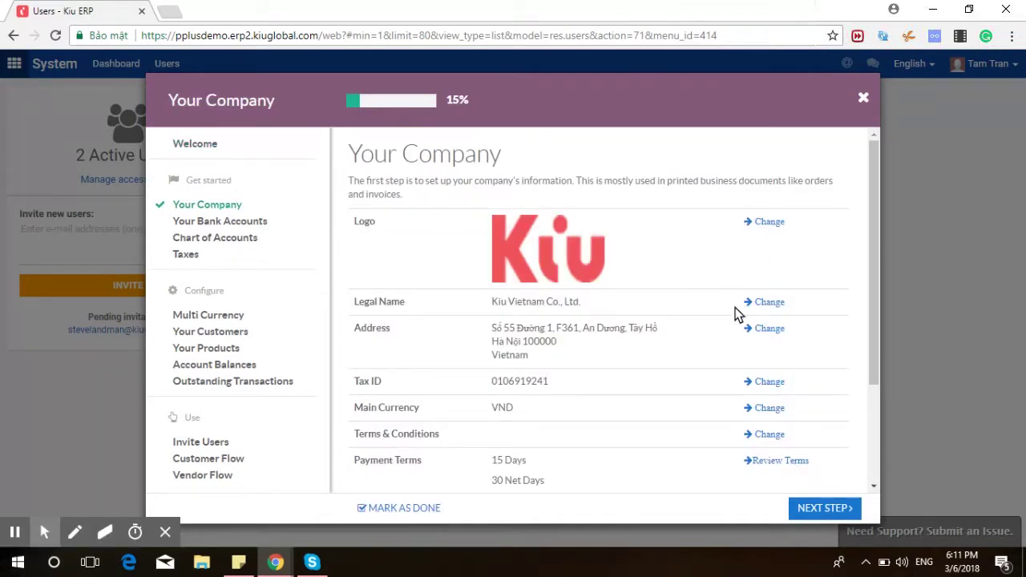
scroll(786, 443, down, 1)
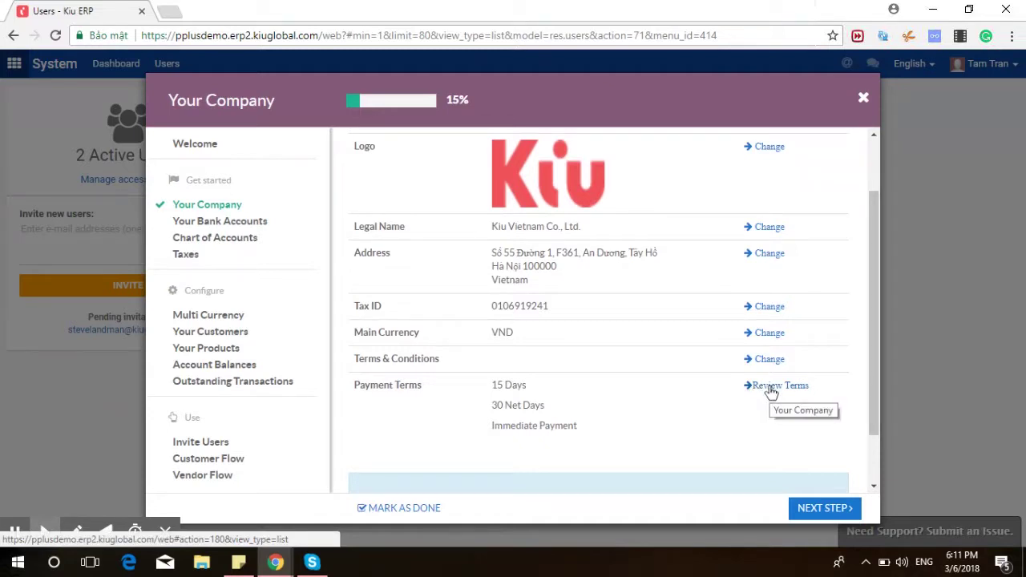
right_click(772, 391)
click(794, 394)
click(233, 11)
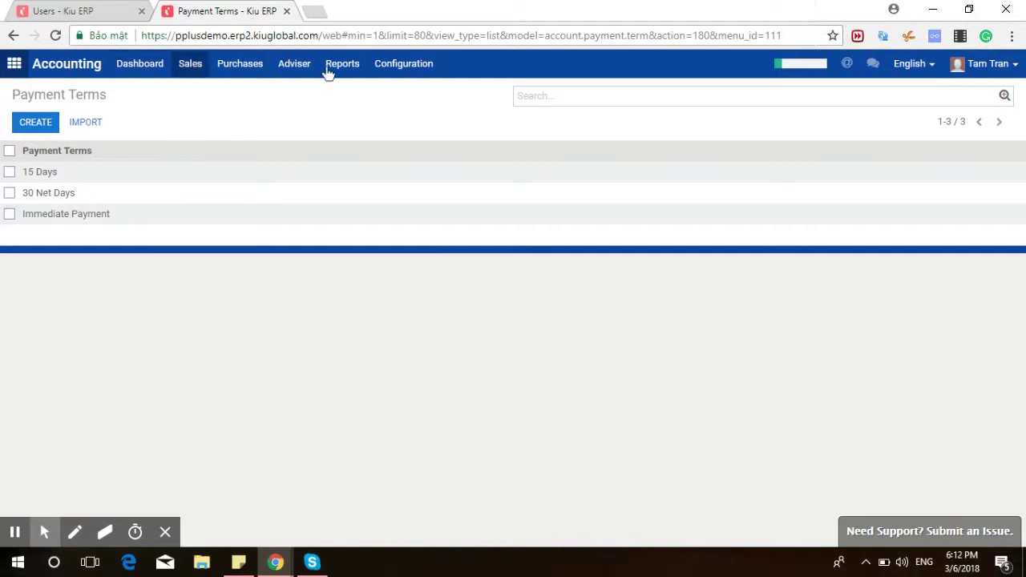
click(397, 71)
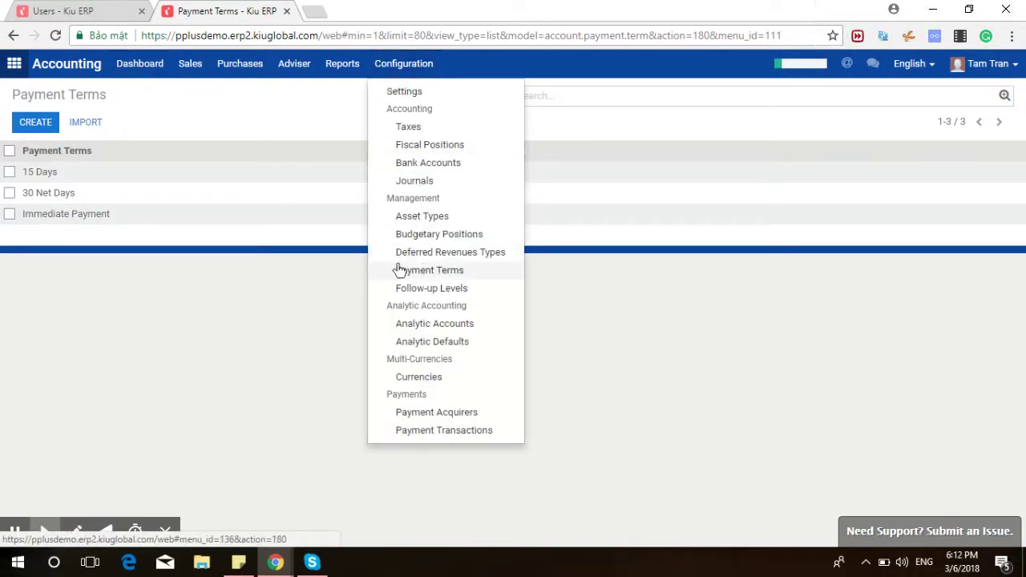
click(47, 175)
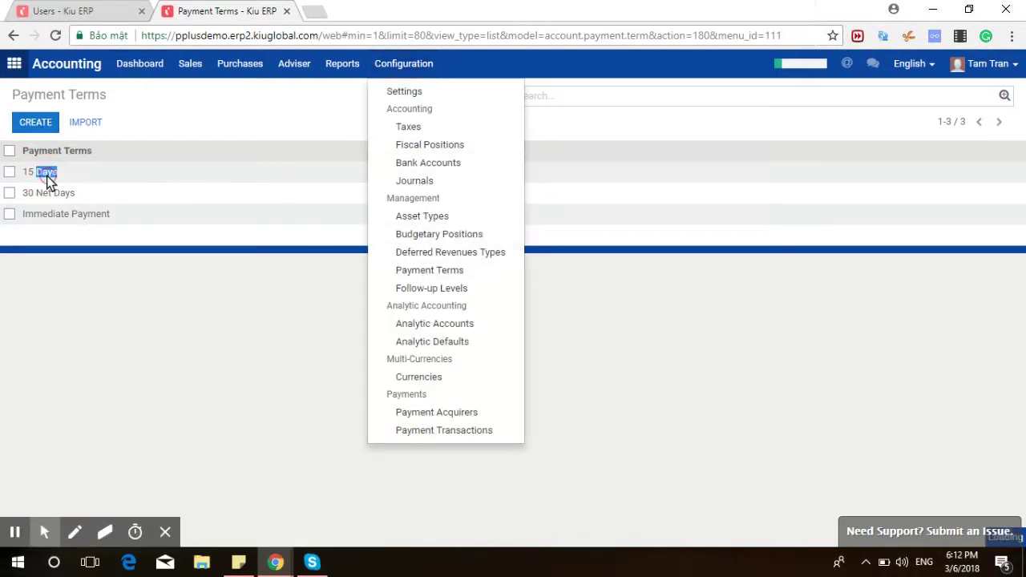
click(47, 95)
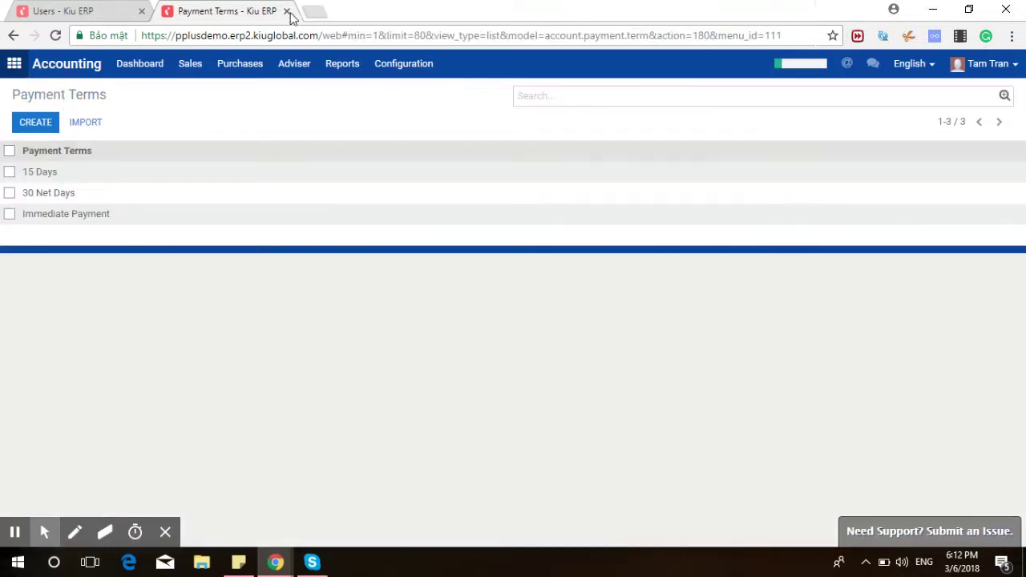
click(287, 11)
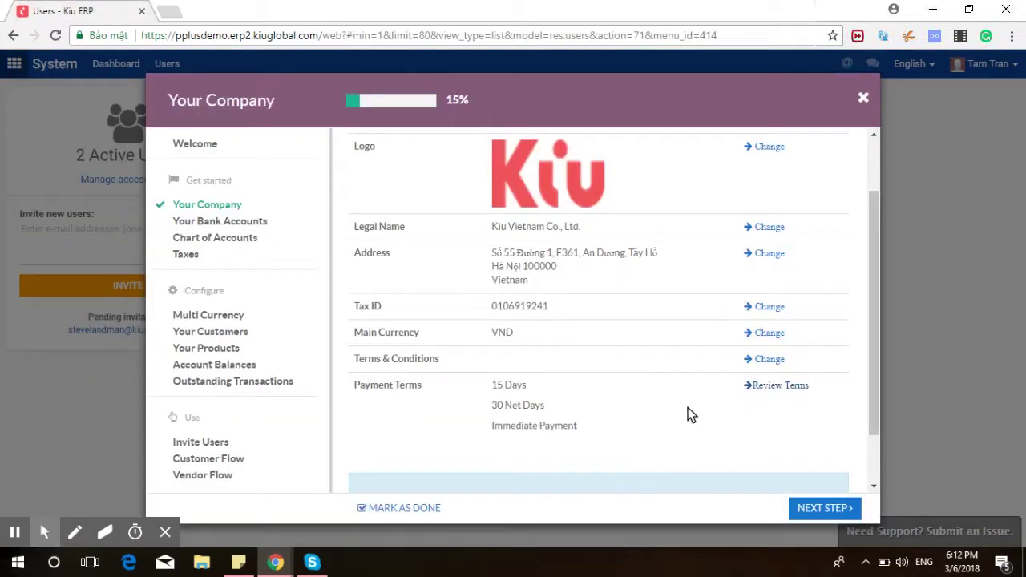
Open the Kiu Vietnam Co., Ltd. company record from the Logo Change link in a new tab.
scroll(767, 273, up, 1)
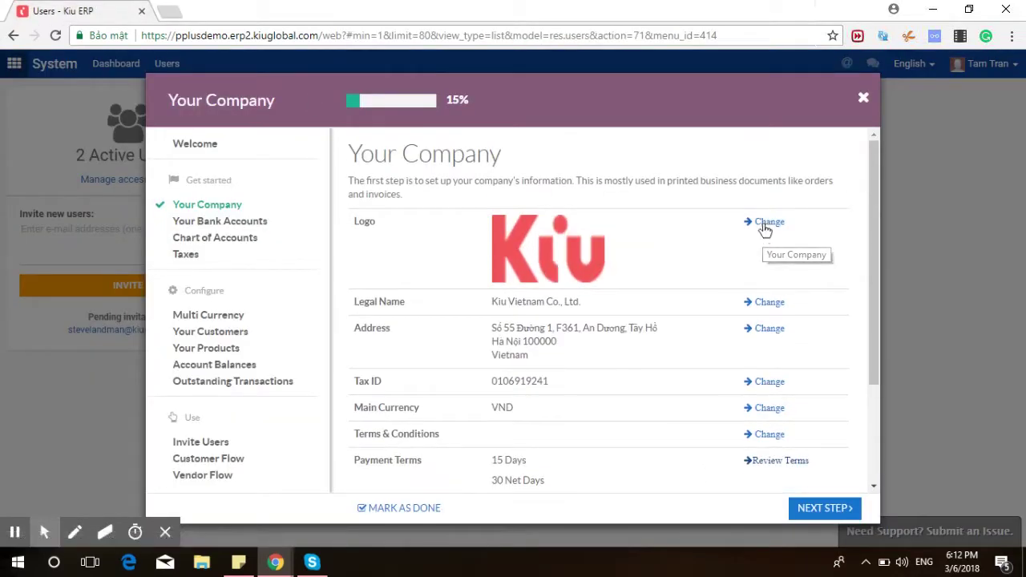
right_click(766, 228)
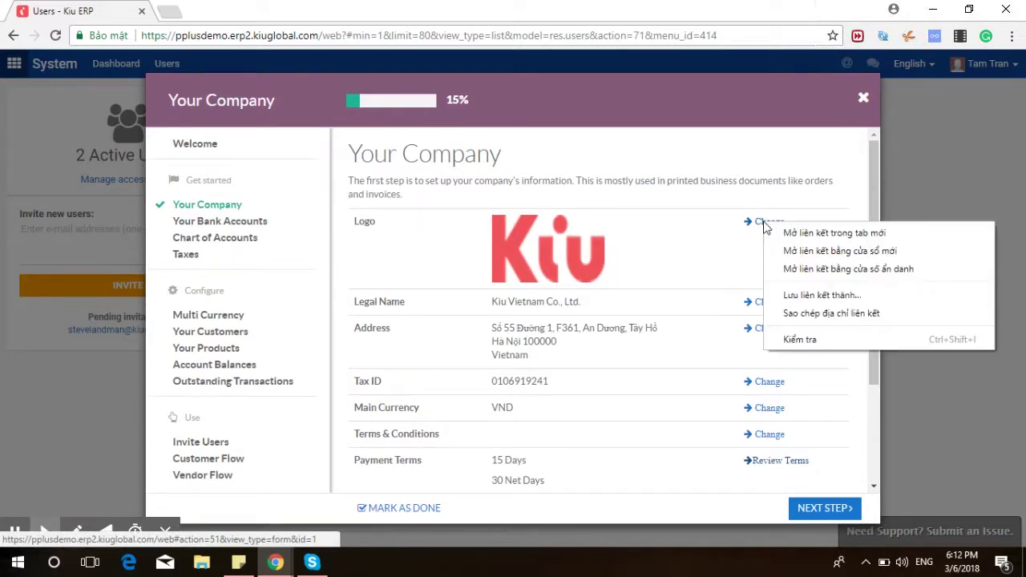
click(810, 231)
click(225, 11)
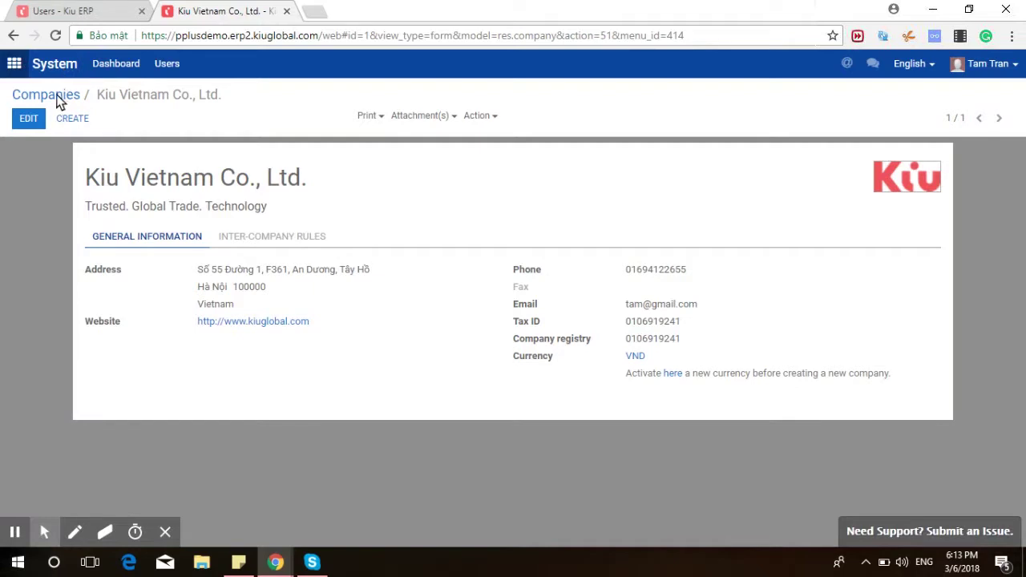
Check the Users menu without choosing anything, then close the company record tab.
click(163, 73)
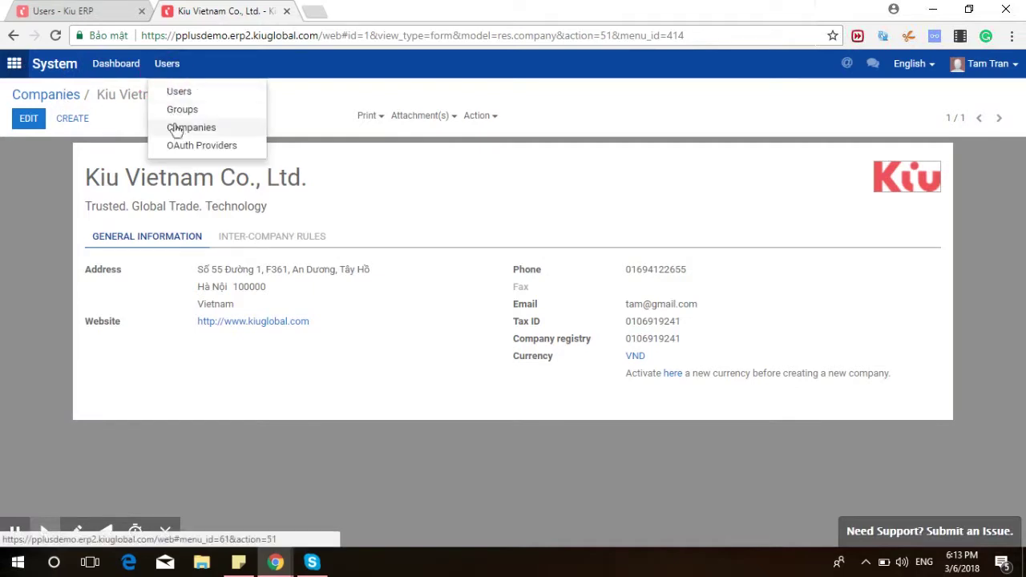
click(287, 101)
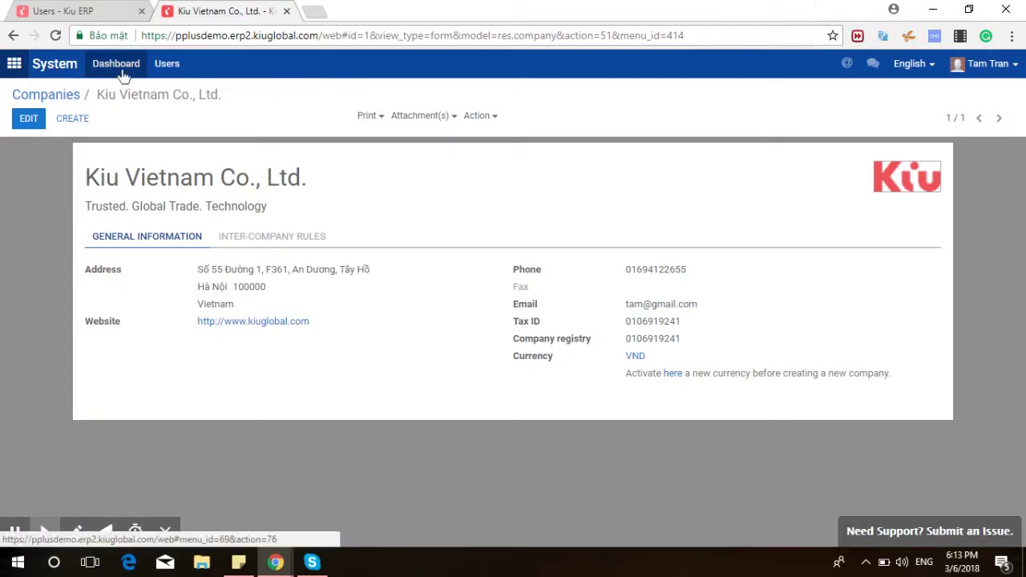
click(287, 12)
Mark the Your Company step as done and advance to the Bank Accounts step.
scroll(756, 427, down, 3)
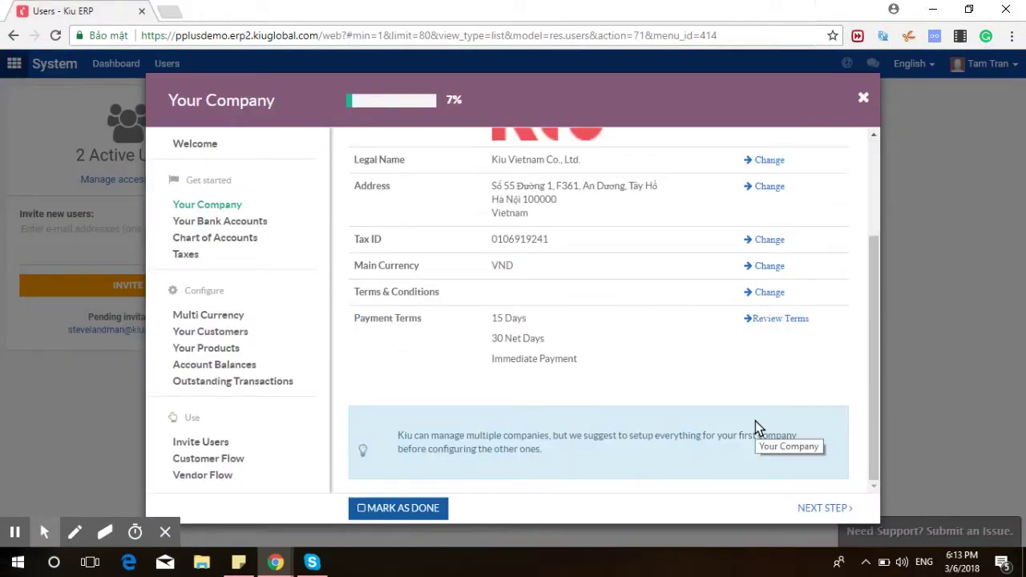
click(422, 513)
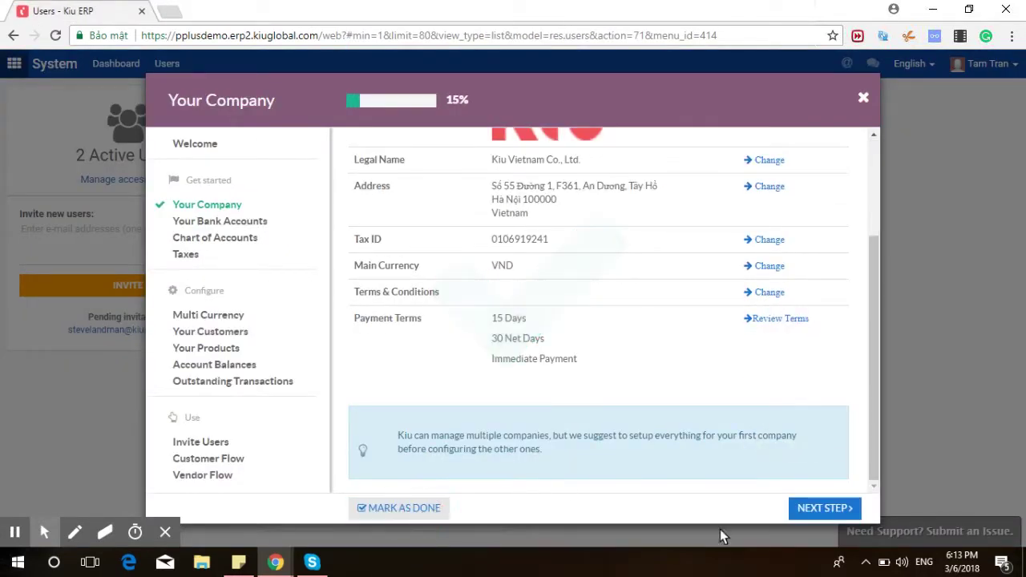
click(824, 513)
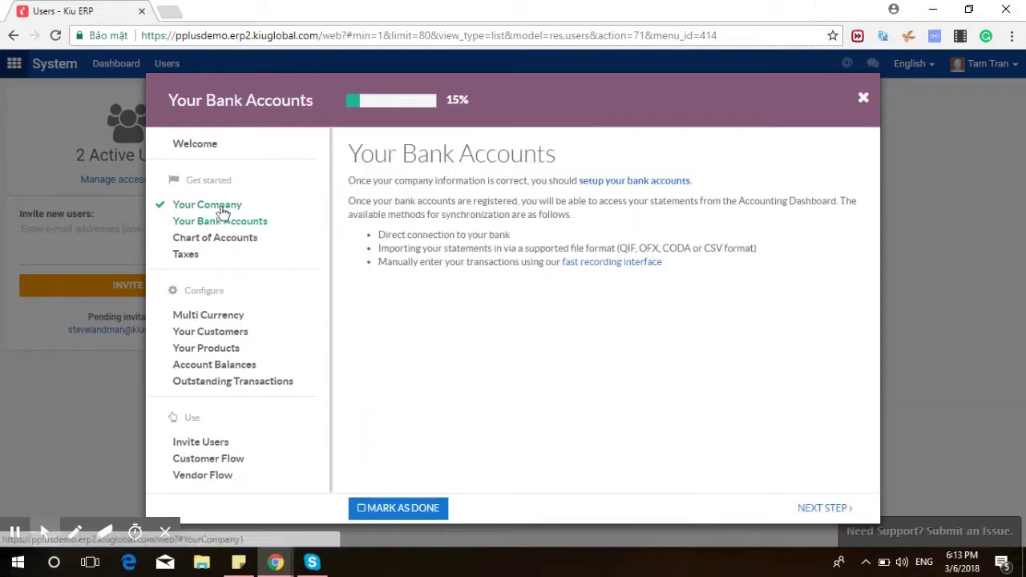
Step through Chart of Accounts, Taxes and Outstanding Transactions, close the Accounting guide, and start Inventory.
click(215, 243)
click(193, 255)
click(178, 384)
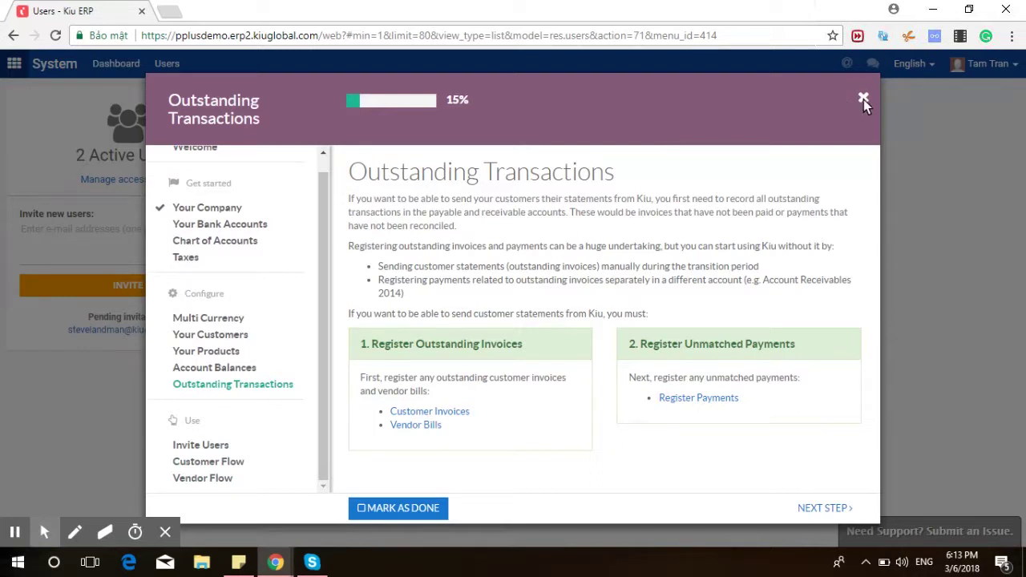
click(864, 100)
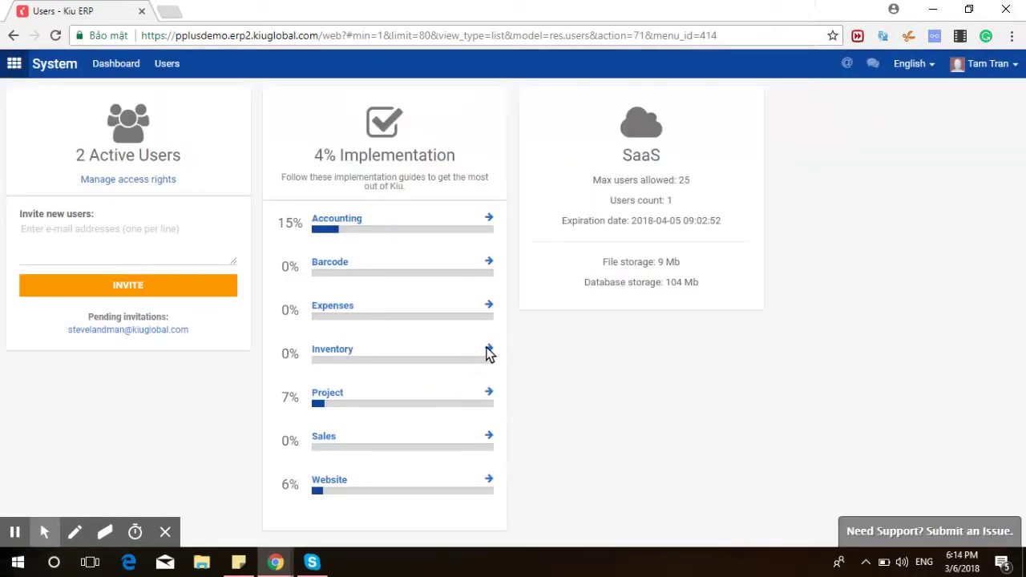
click(489, 352)
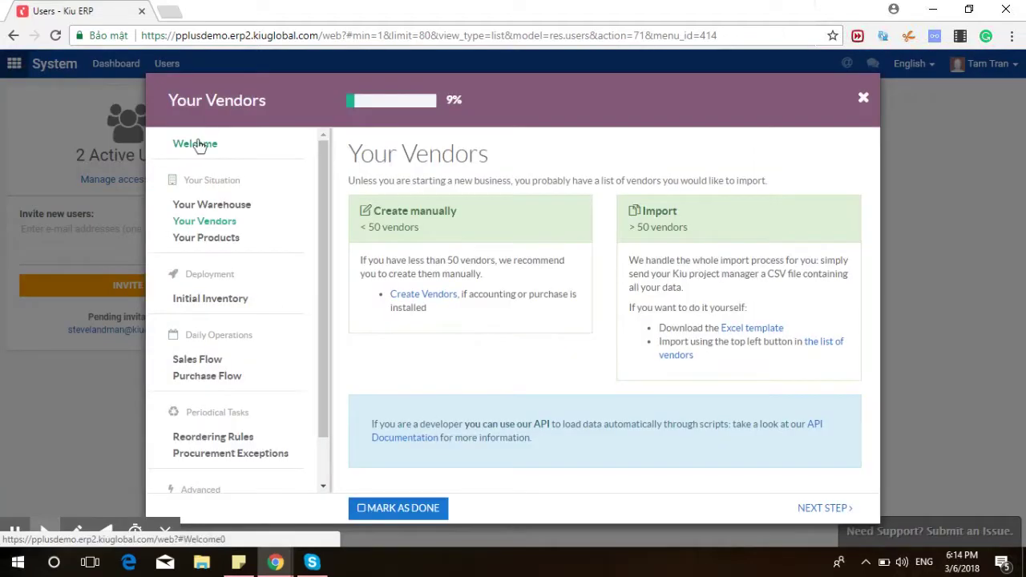
Read the Inventory guide's Welcome page, move to Your Vendors, and open a new browser tab.
click(199, 146)
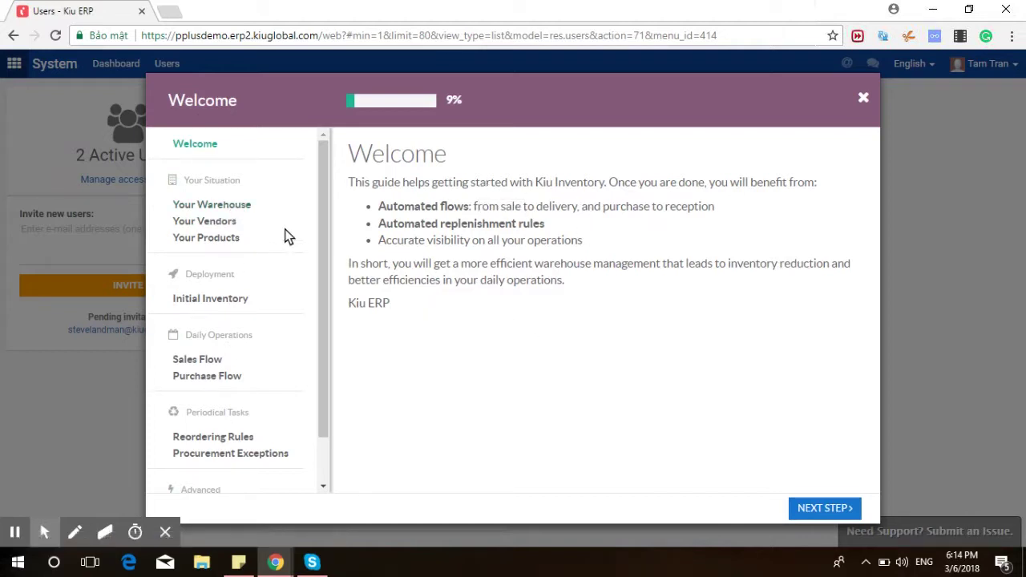
click(231, 228)
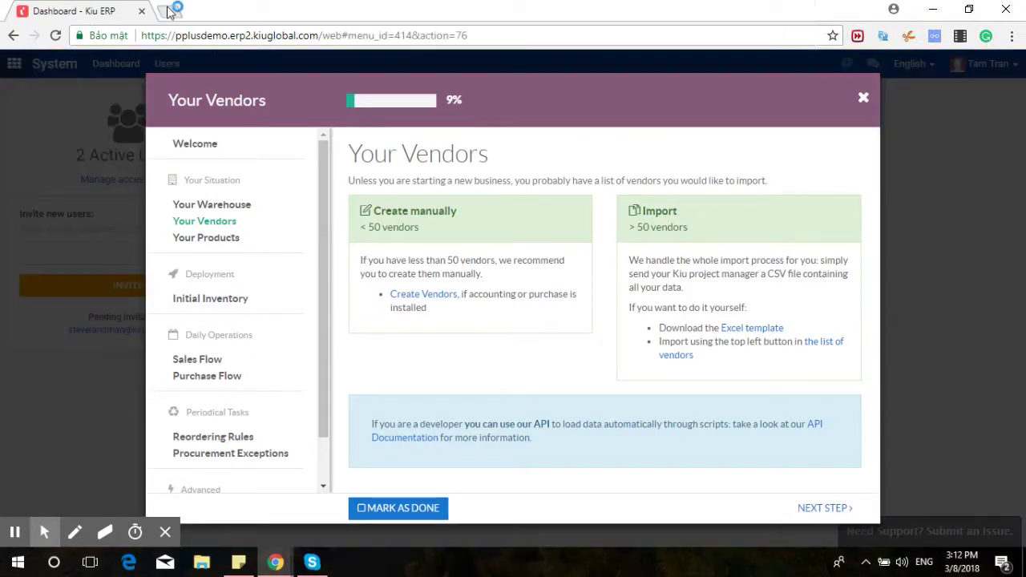
click(171, 11)
Load the pasted Kiu YouTube channel URL, scroll to Training Playlists, then return to Kiu ERP.
text(https://www.youtube.com/channel/UCOTSMz-MGTO7st8XS-4iJmQ)
key(Return)
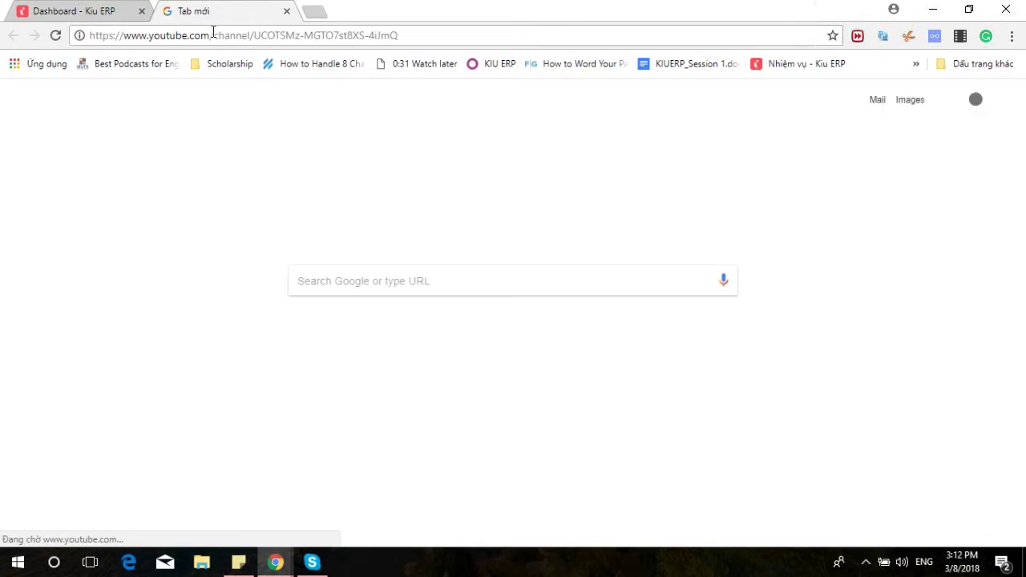
scroll(355, 253, down, 2)
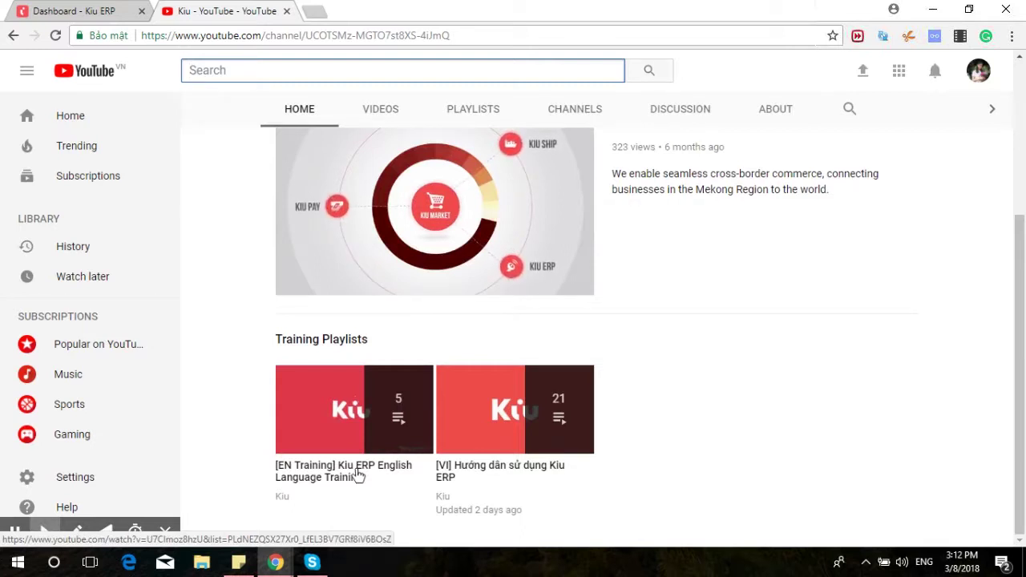
click(104, 11)
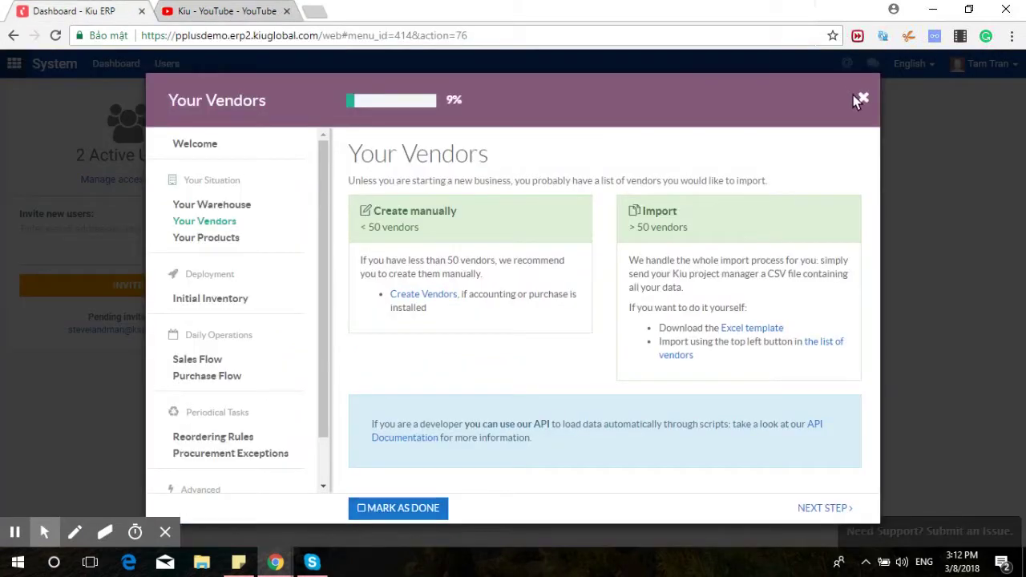
Close the Inventory guide's Your Vendors dialog to return to the dashboard.
click(863, 100)
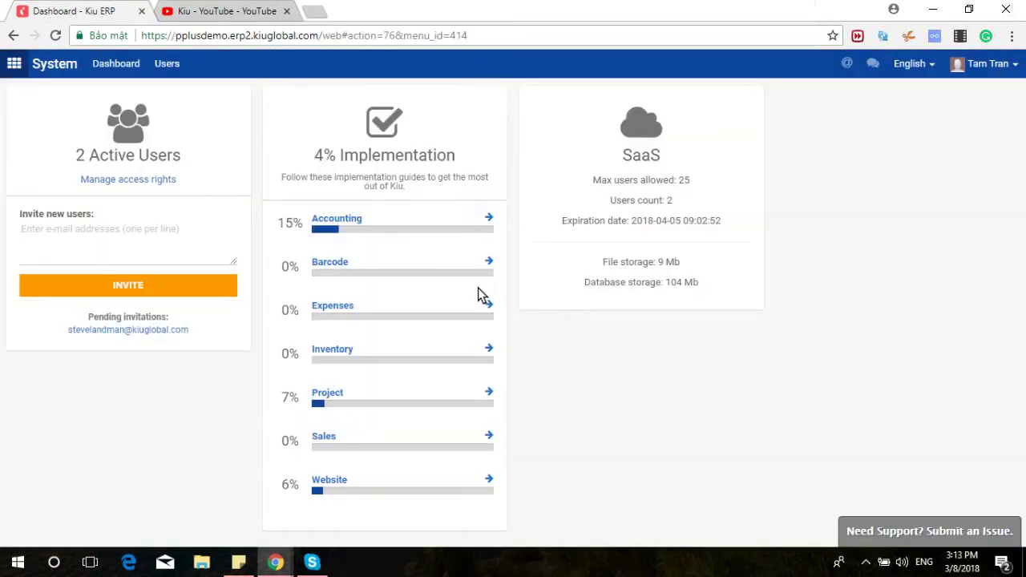